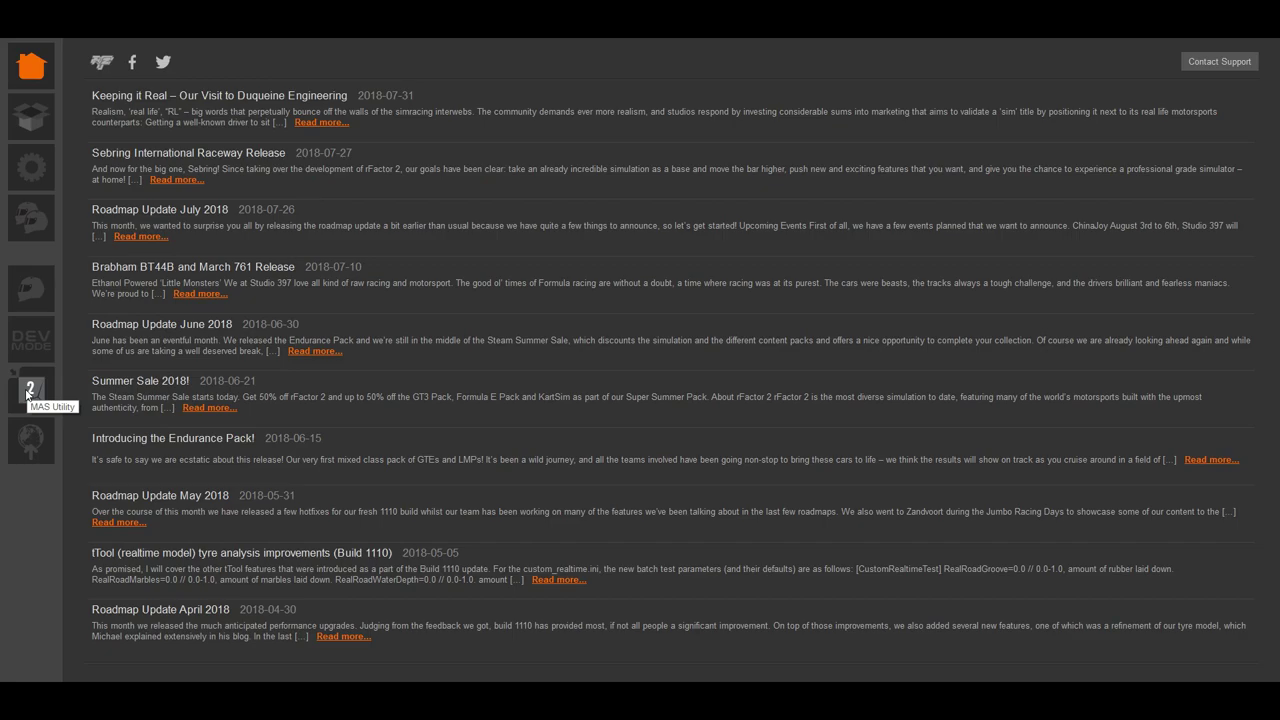
Step: Open the MAS Utility and set the packages directory to the rFactor 2 Packages folder
left_click(29, 391)
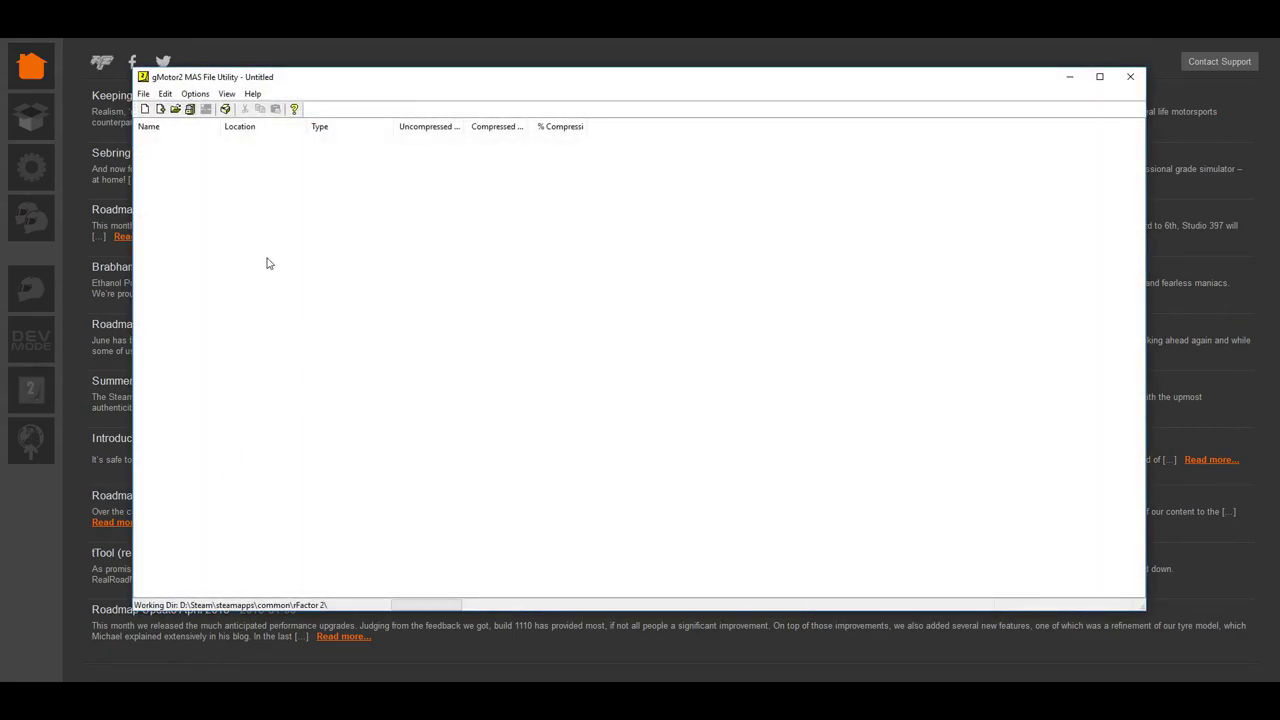
left_click(189, 109)
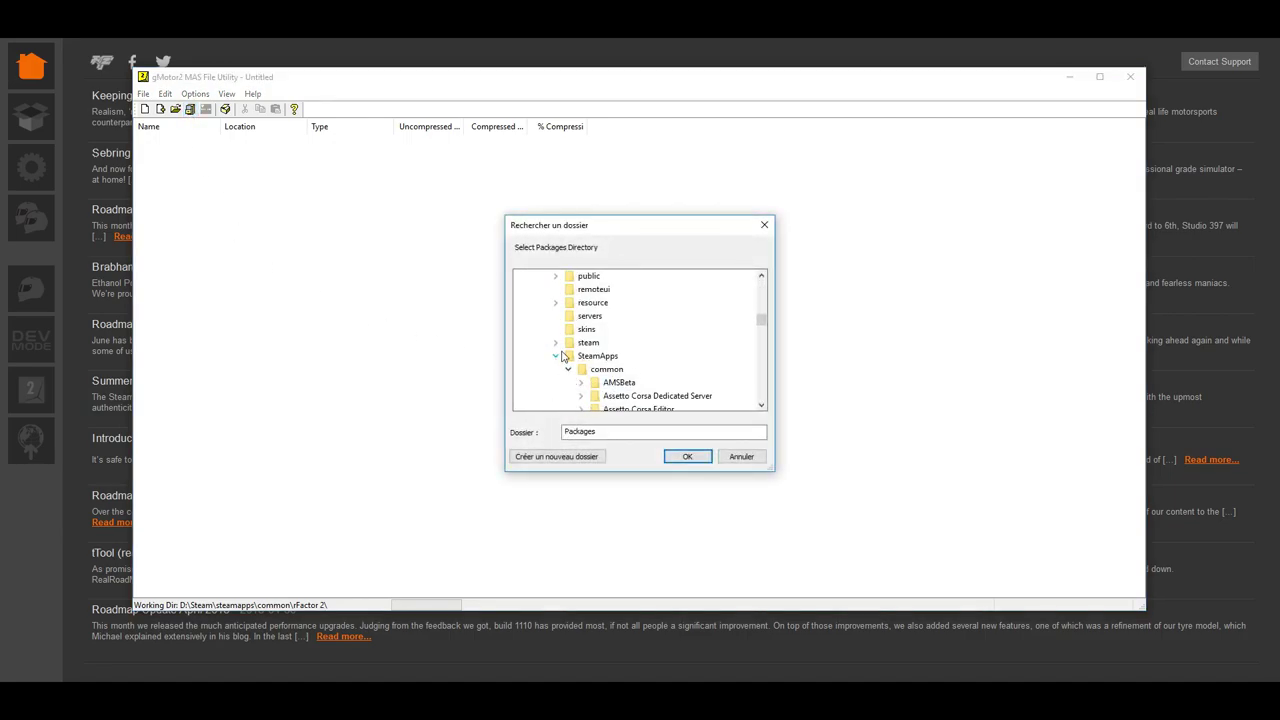
scroll(674, 367, "down", 2)
scroll(674, 367, "down", 9)
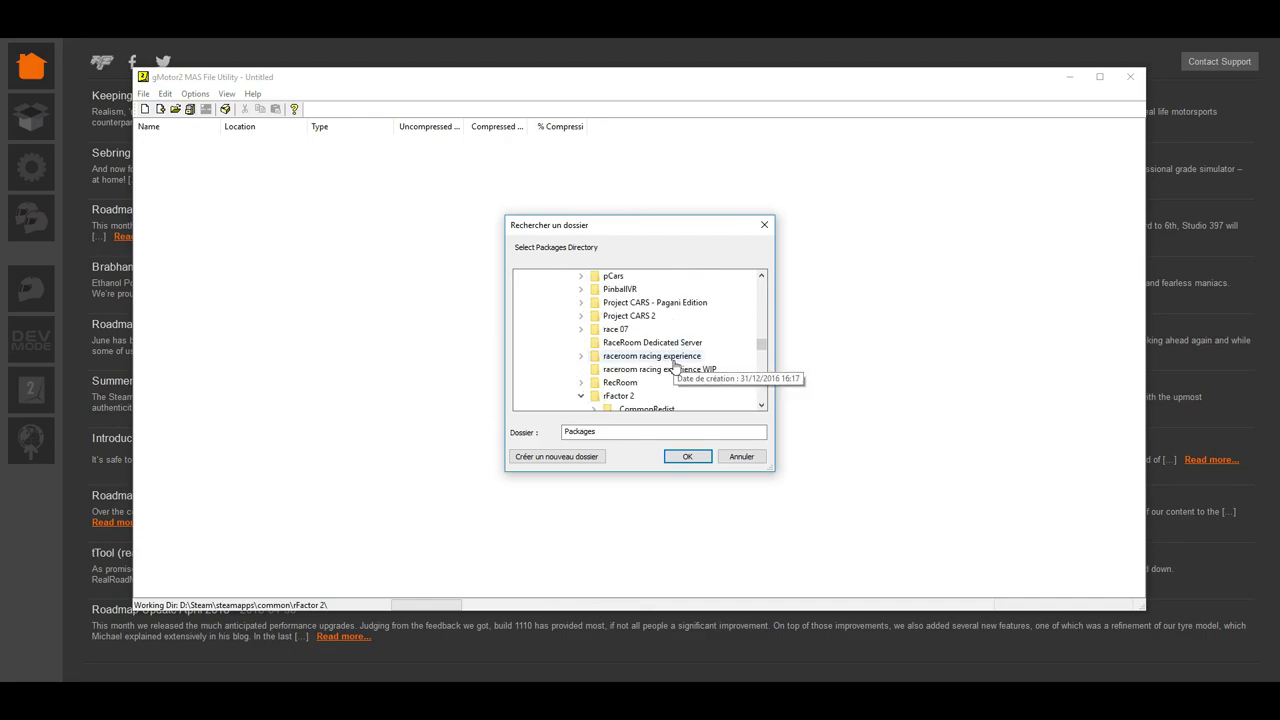
scroll(674, 367, "down", 4)
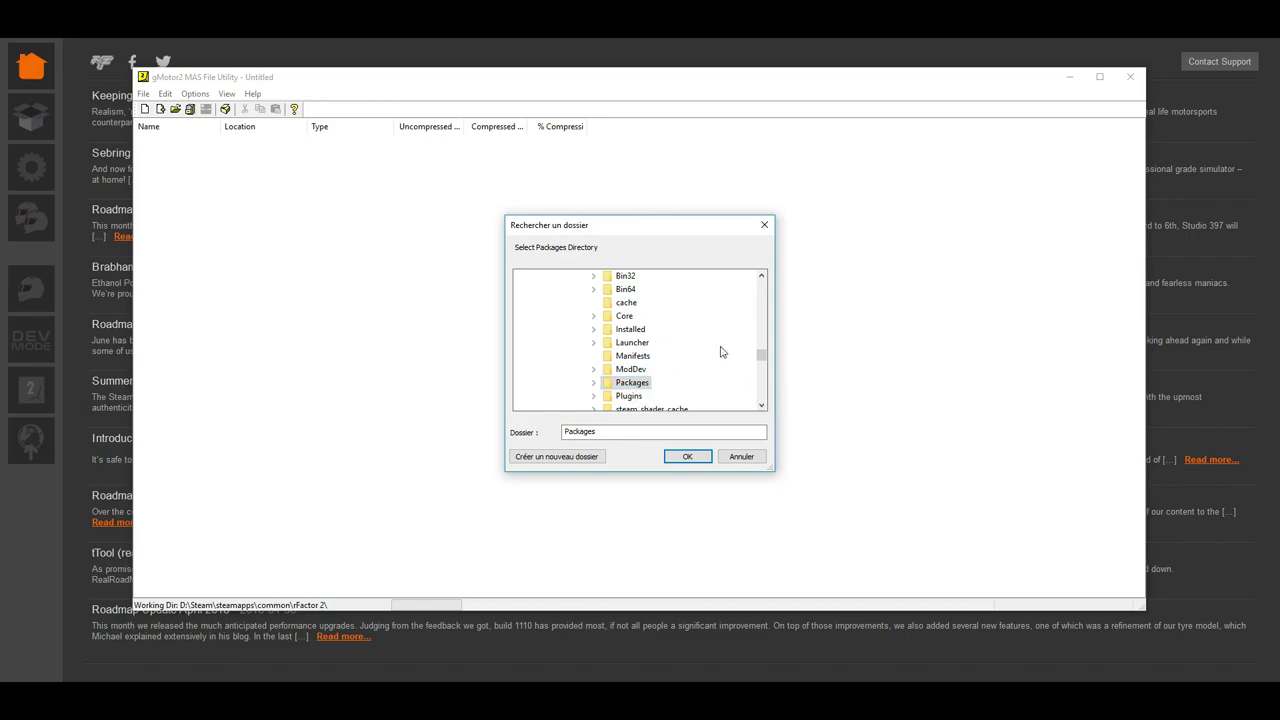
left_click(687, 457)
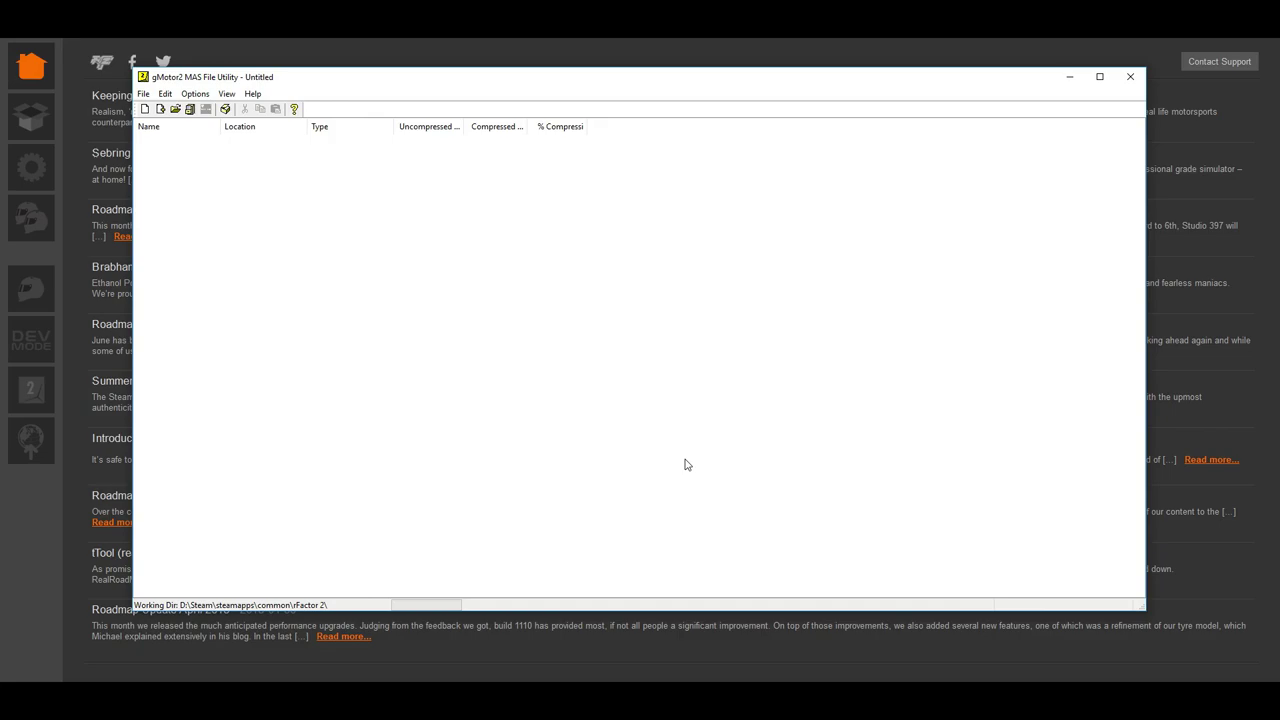
Step: Start a new mod package named Simdrivers with customization enabled and continue to the track selection
left_click(225, 109)
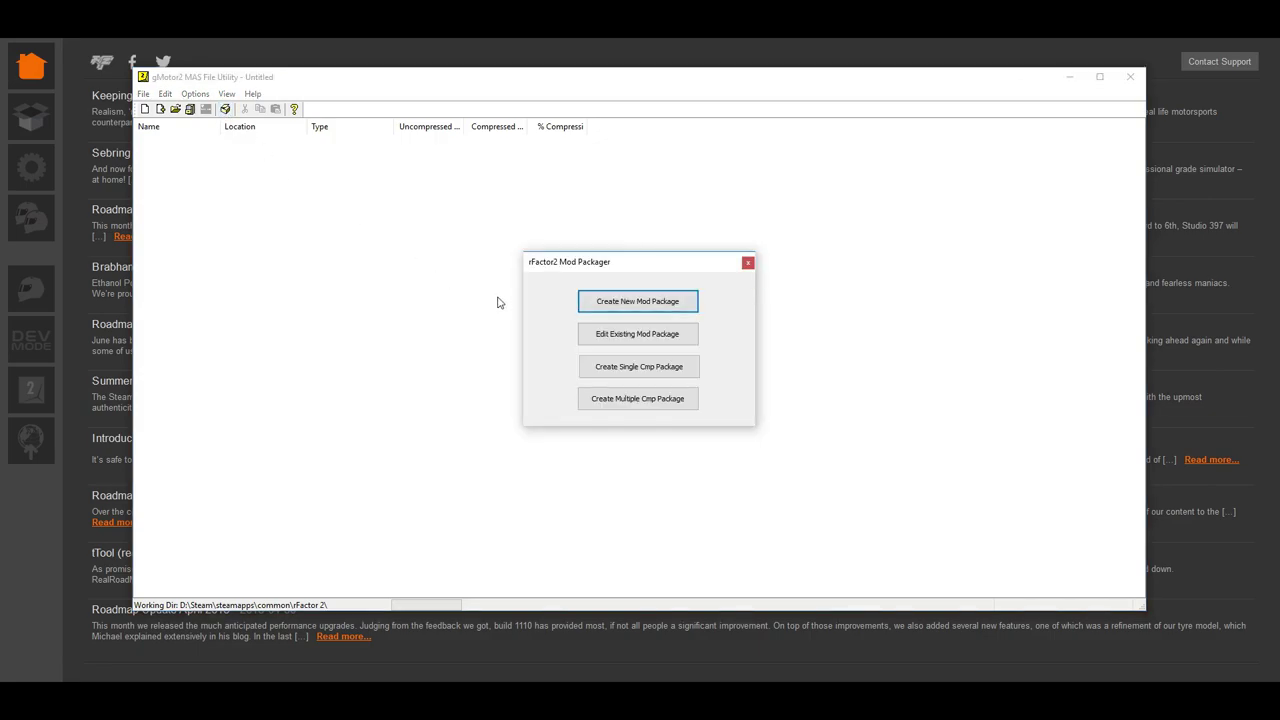
left_click(587, 304)
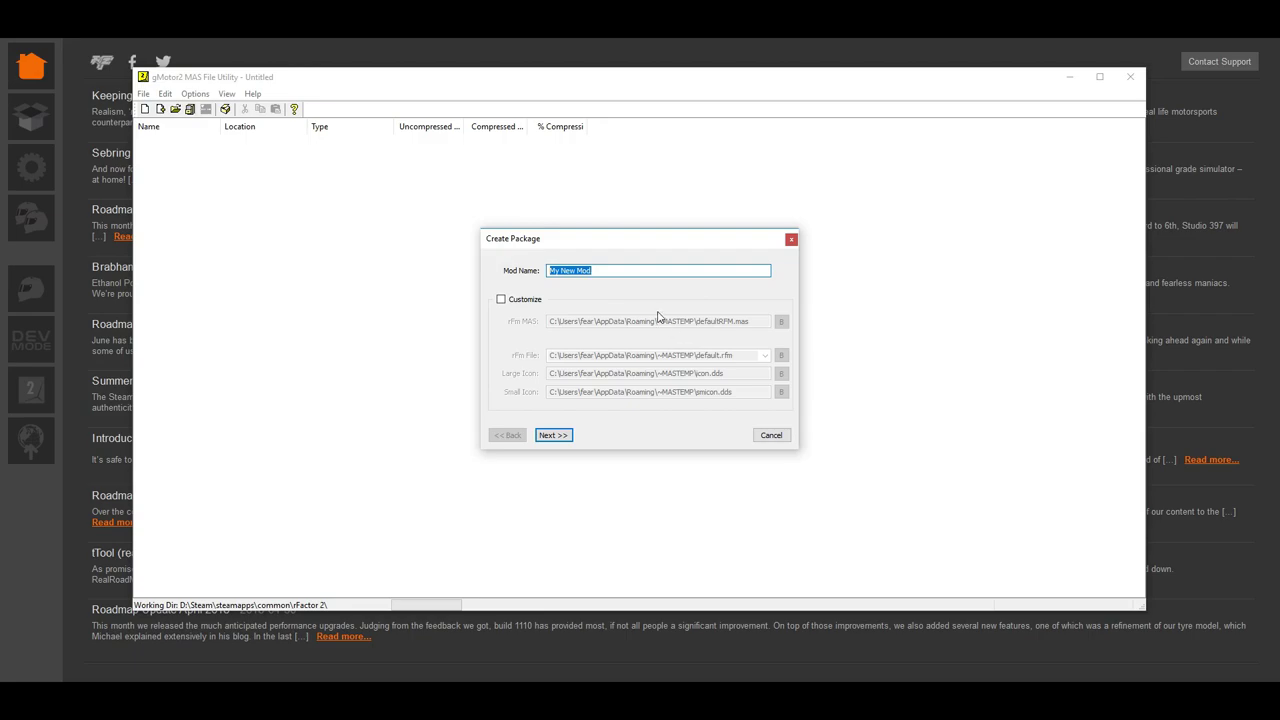
type("Simdrivers")
left_click(532, 304)
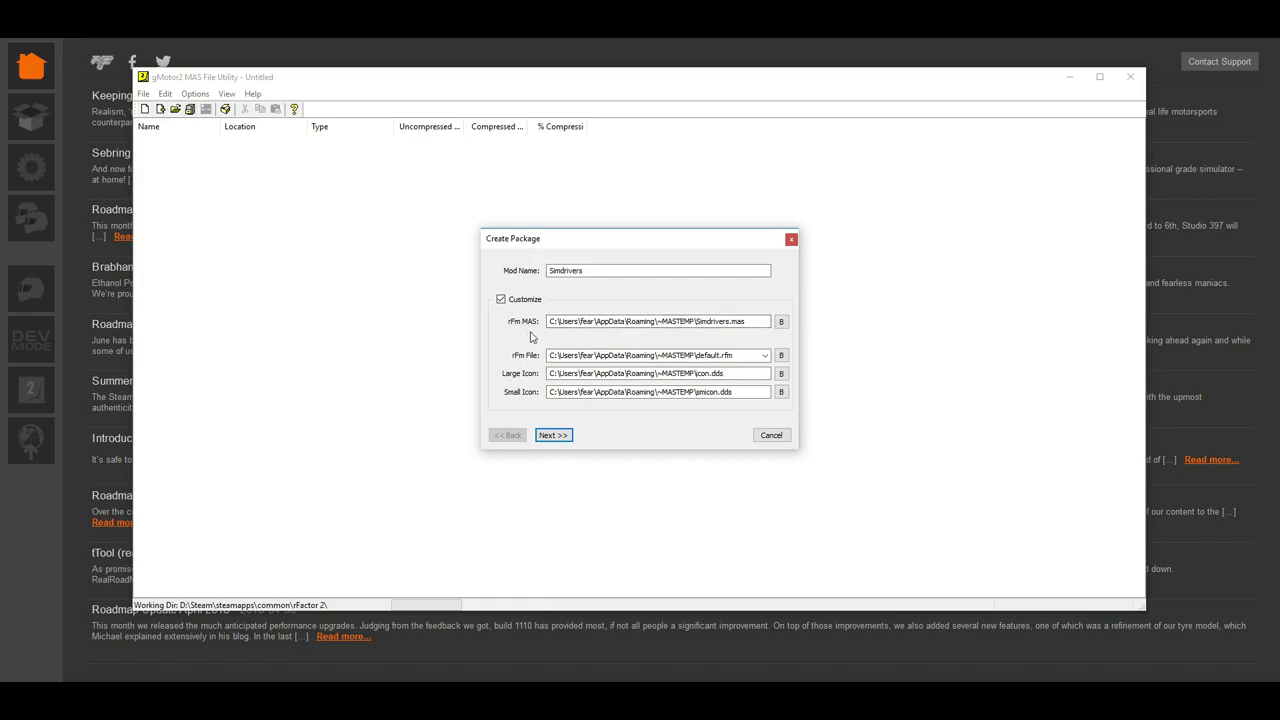
double_click(690, 321)
double_click(654, 270)
left_click(550, 436)
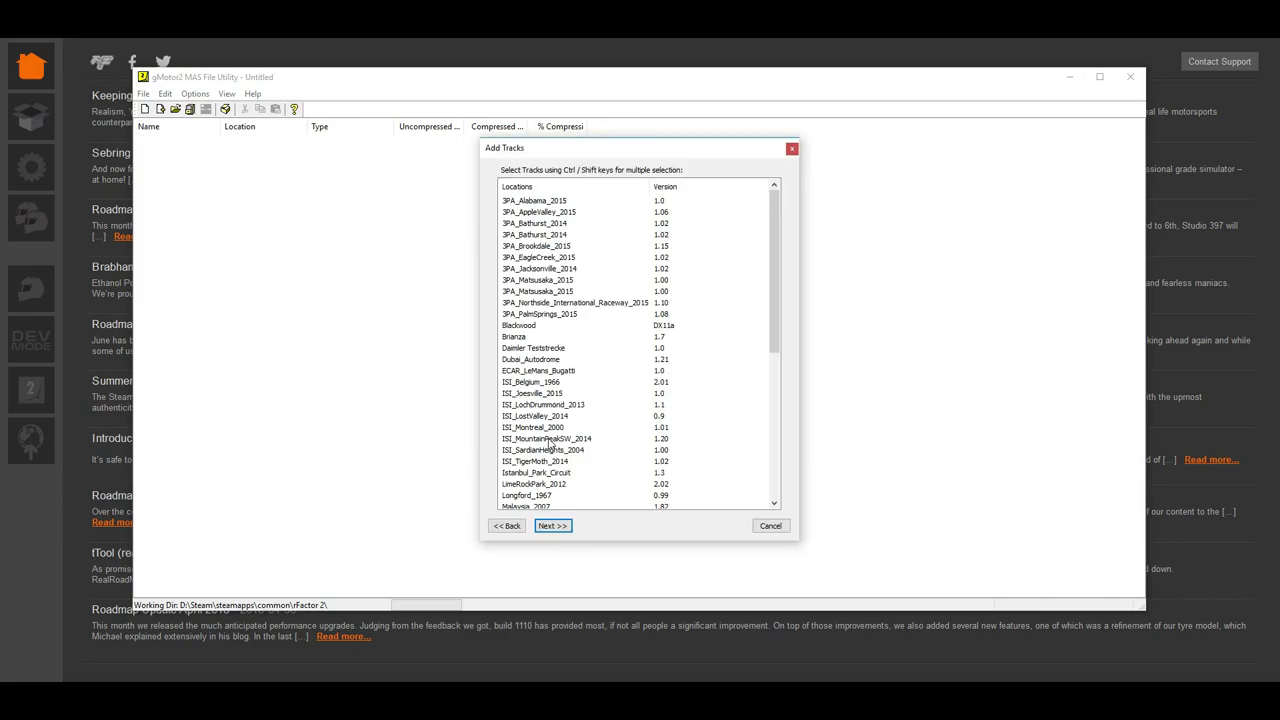
Step: Add only the Blackwood DX11a track to the mod package and continue to the vehicle selection
left_click_drag(769, 294, 803, 266)
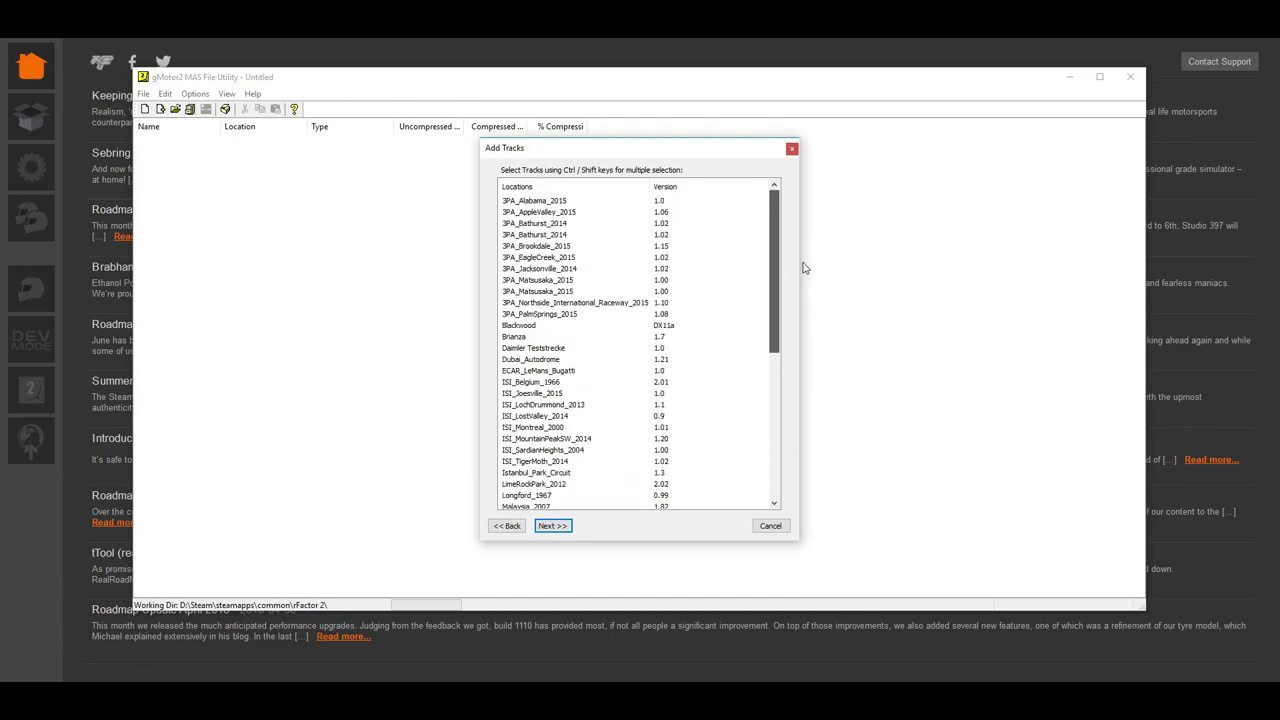
left_click(527, 328)
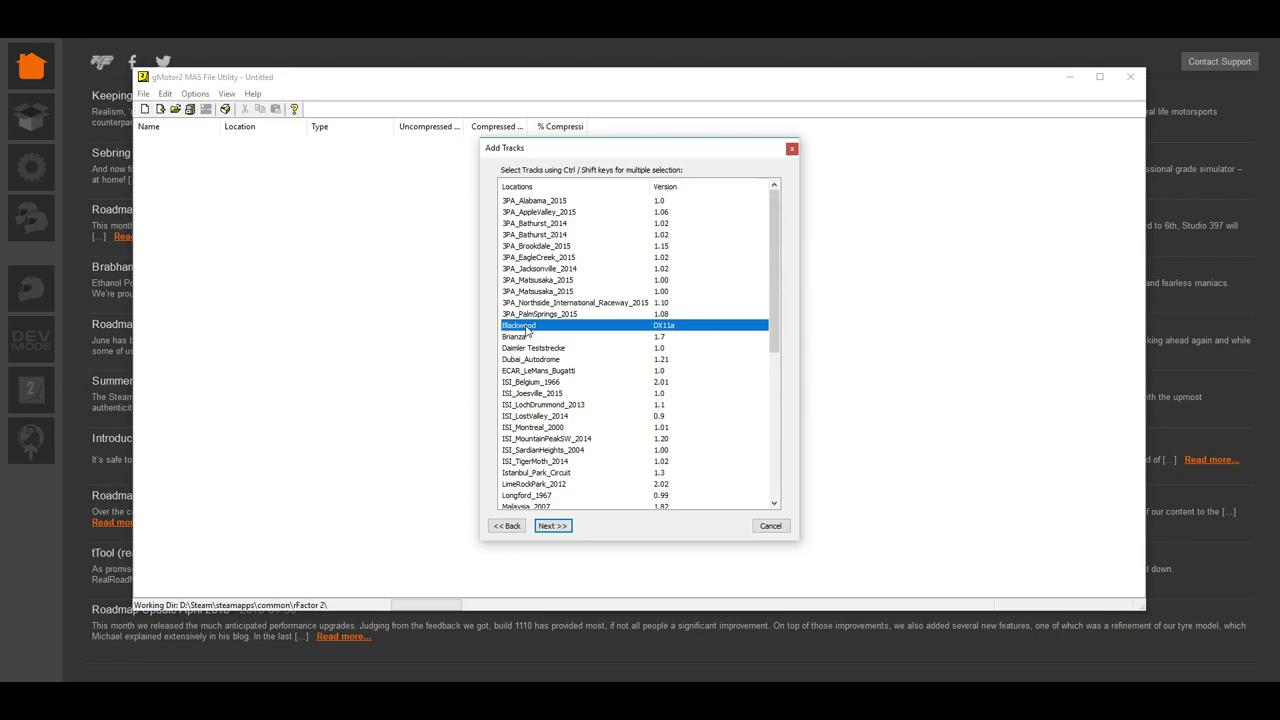
key("shift+Down")
key("shift+Down")
key("shift+Down")
key("Up")
key("Up")
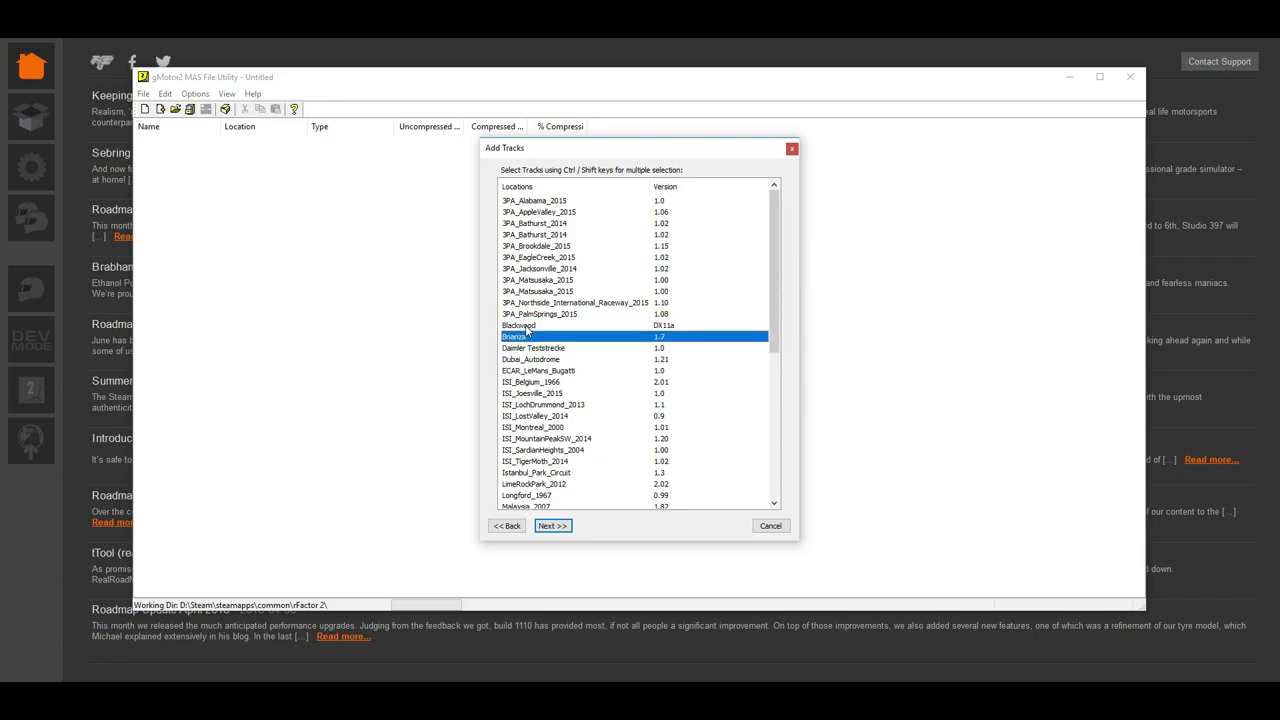
key("Up")
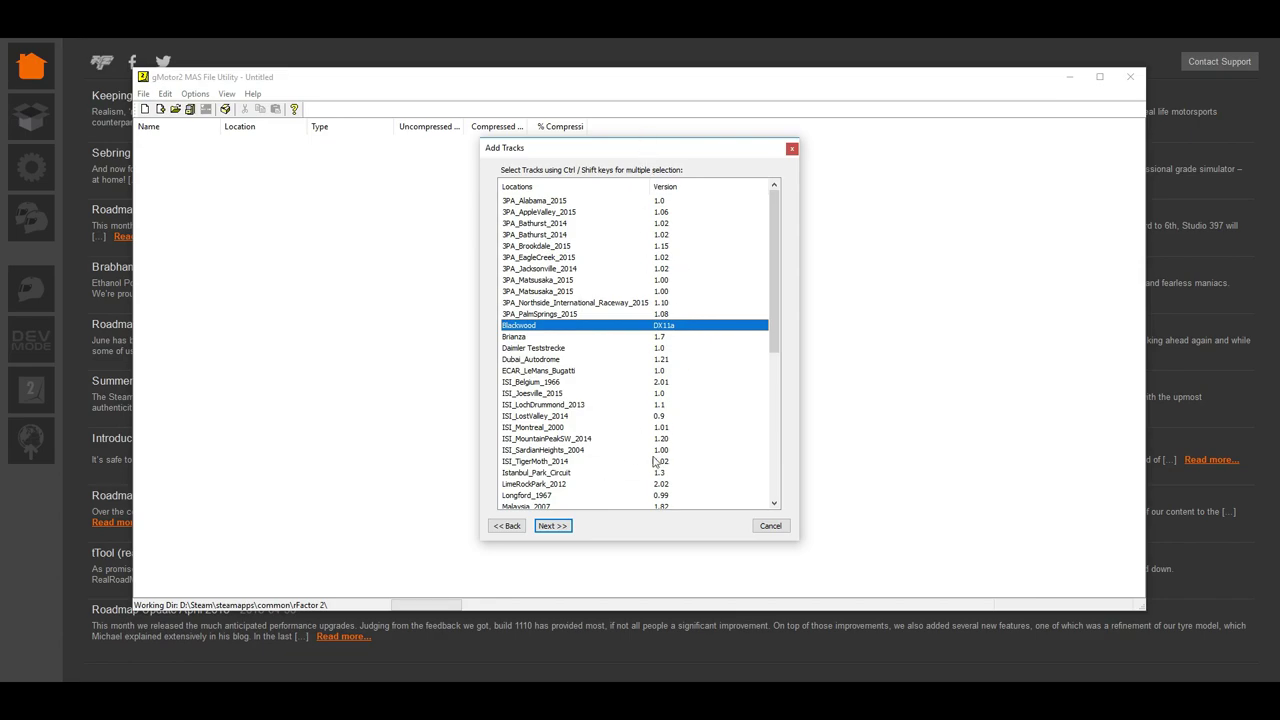
left_click(553, 526)
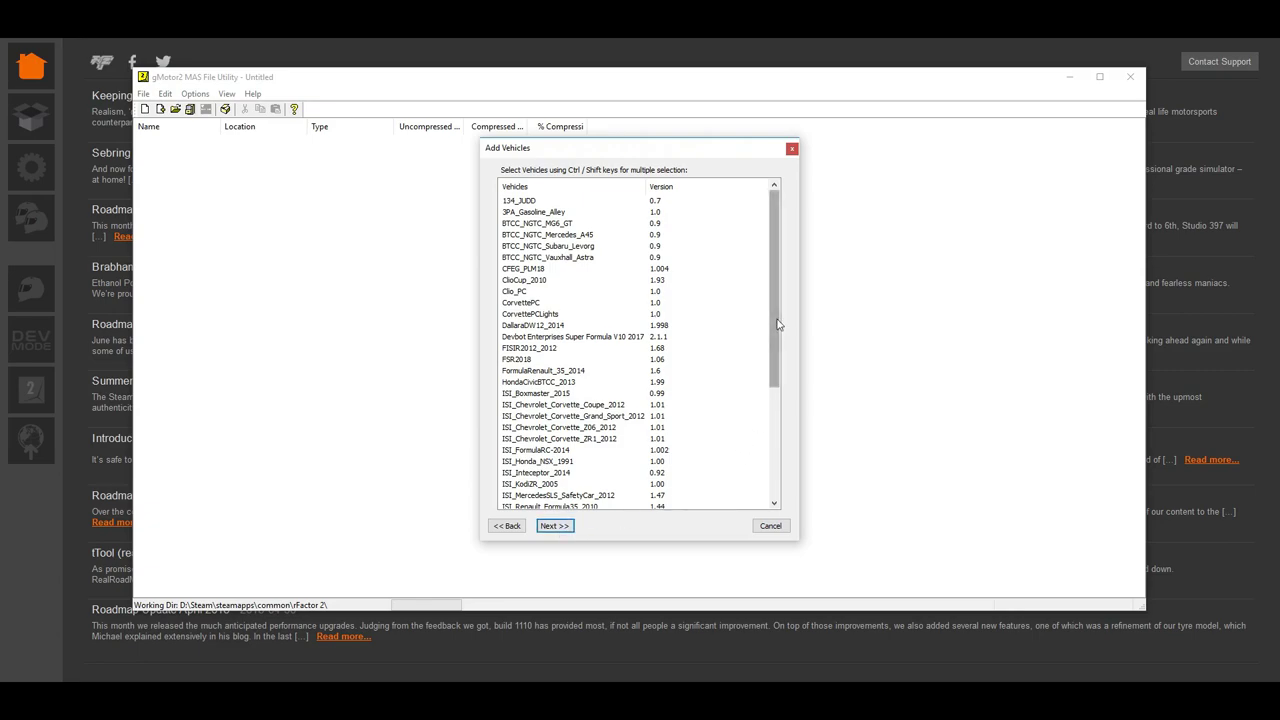
Step: Add the FormulaRenault_35_2014 vehicle to the package and finish the selection without any other components
left_click_drag(778, 325, 783, 260)
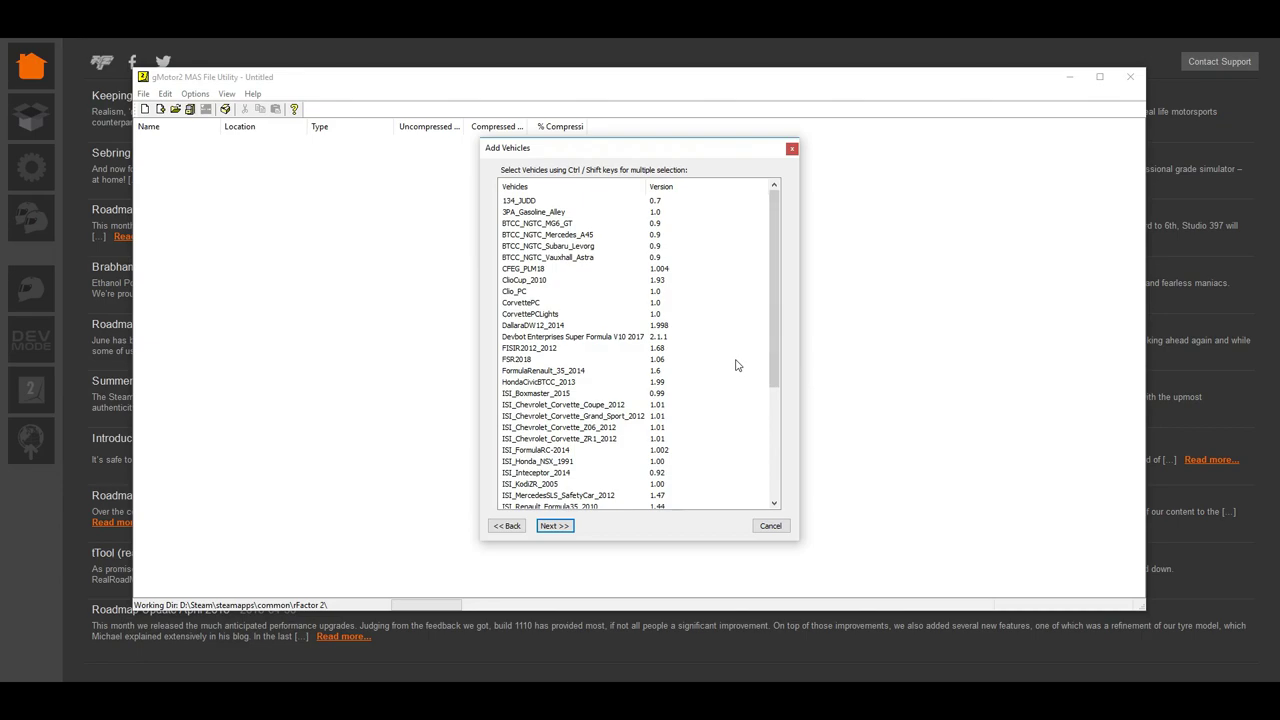
scroll(735, 367, "down", 5)
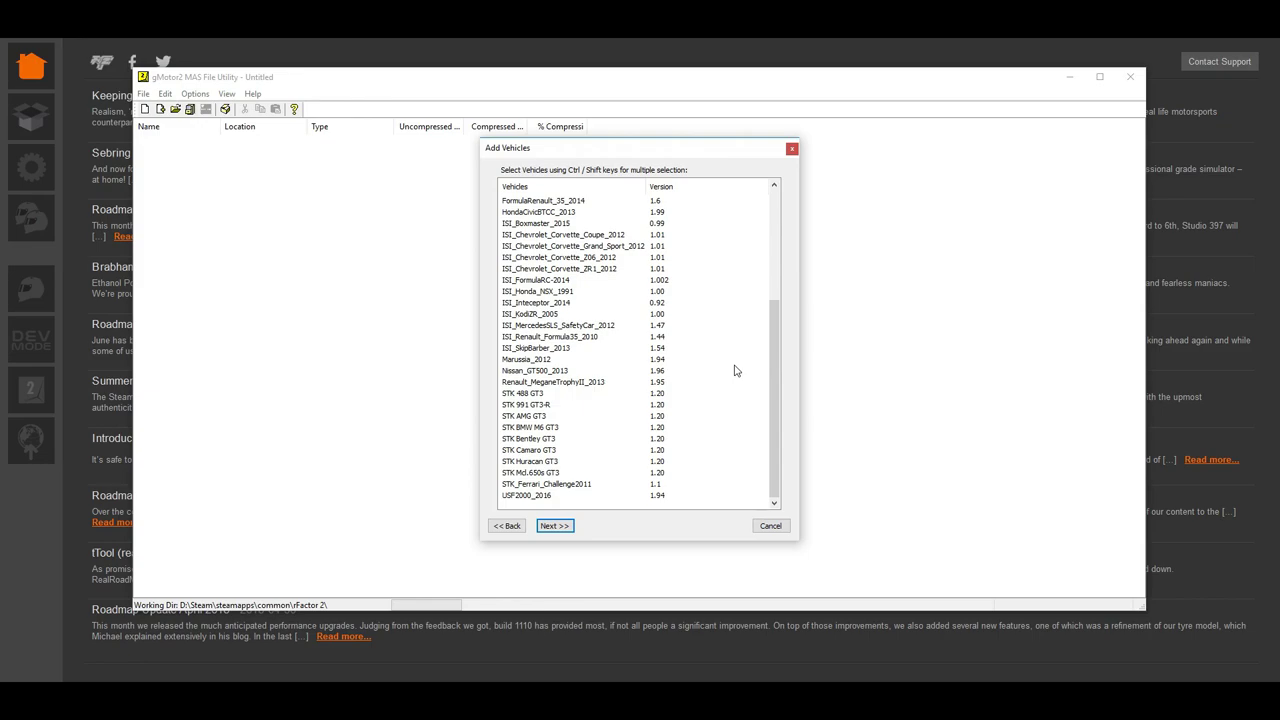
scroll(735, 371, "up", 3)
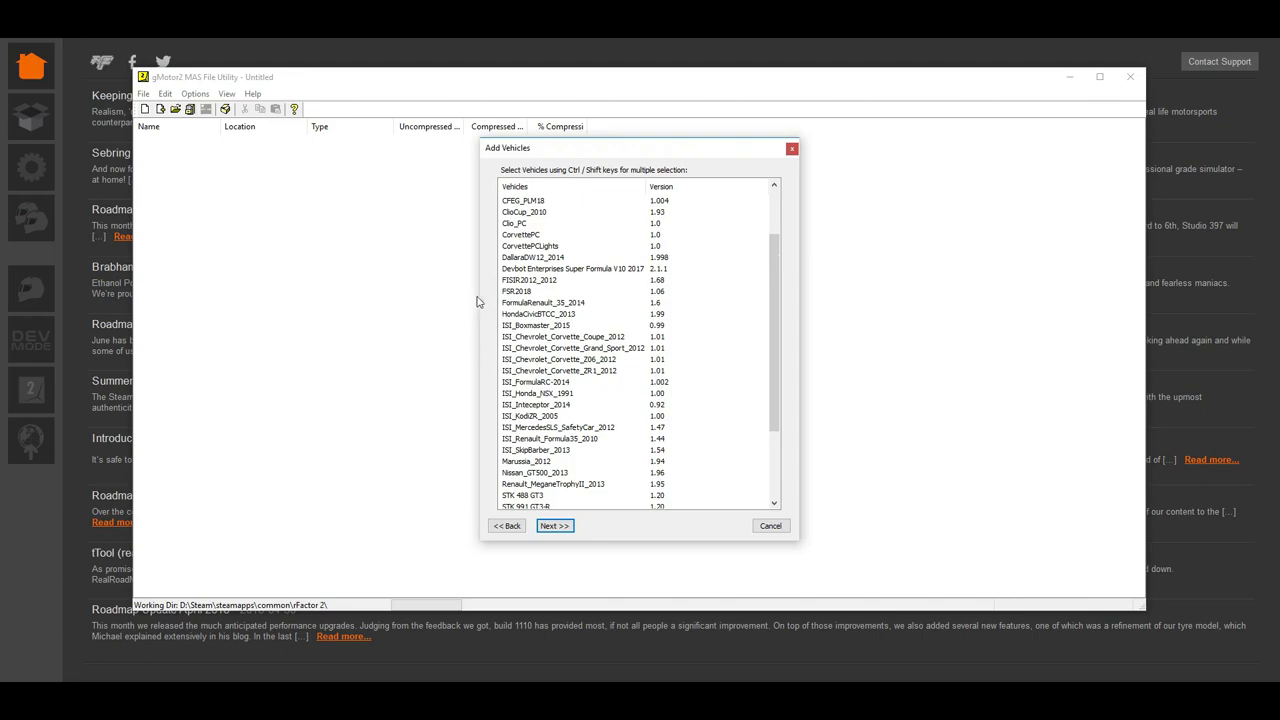
left_click(513, 304)
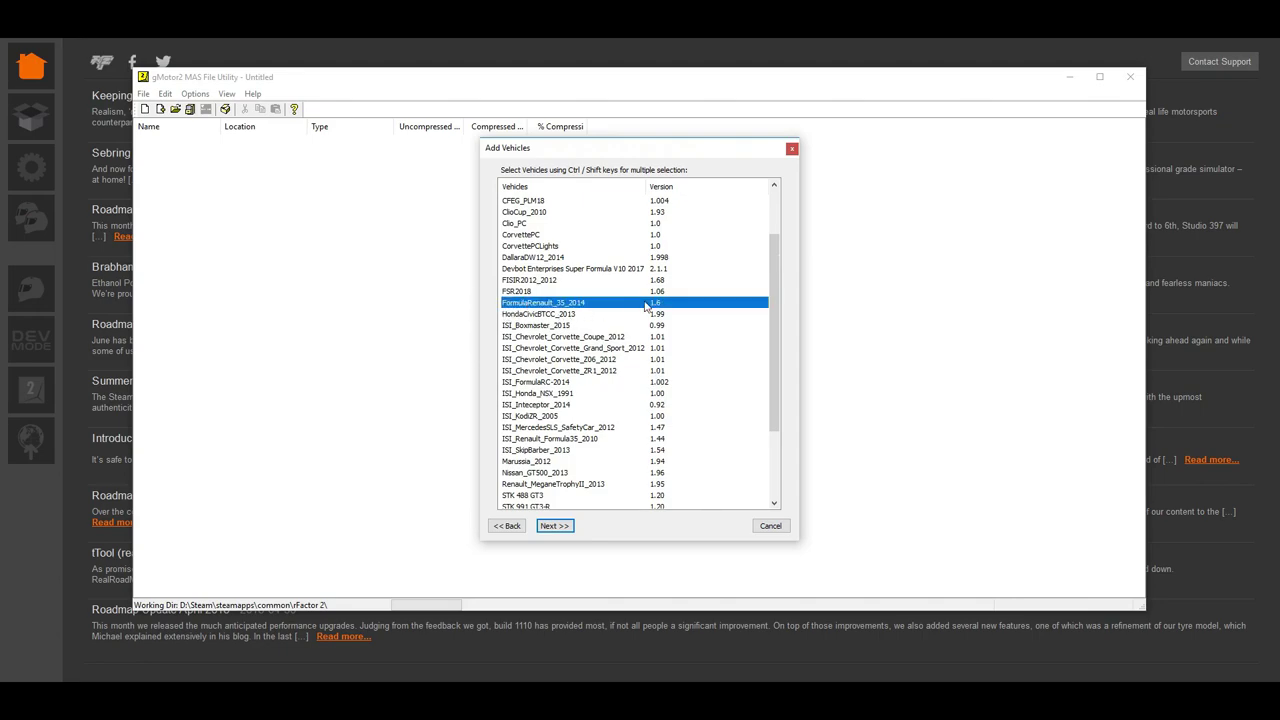
left_click(555, 526)
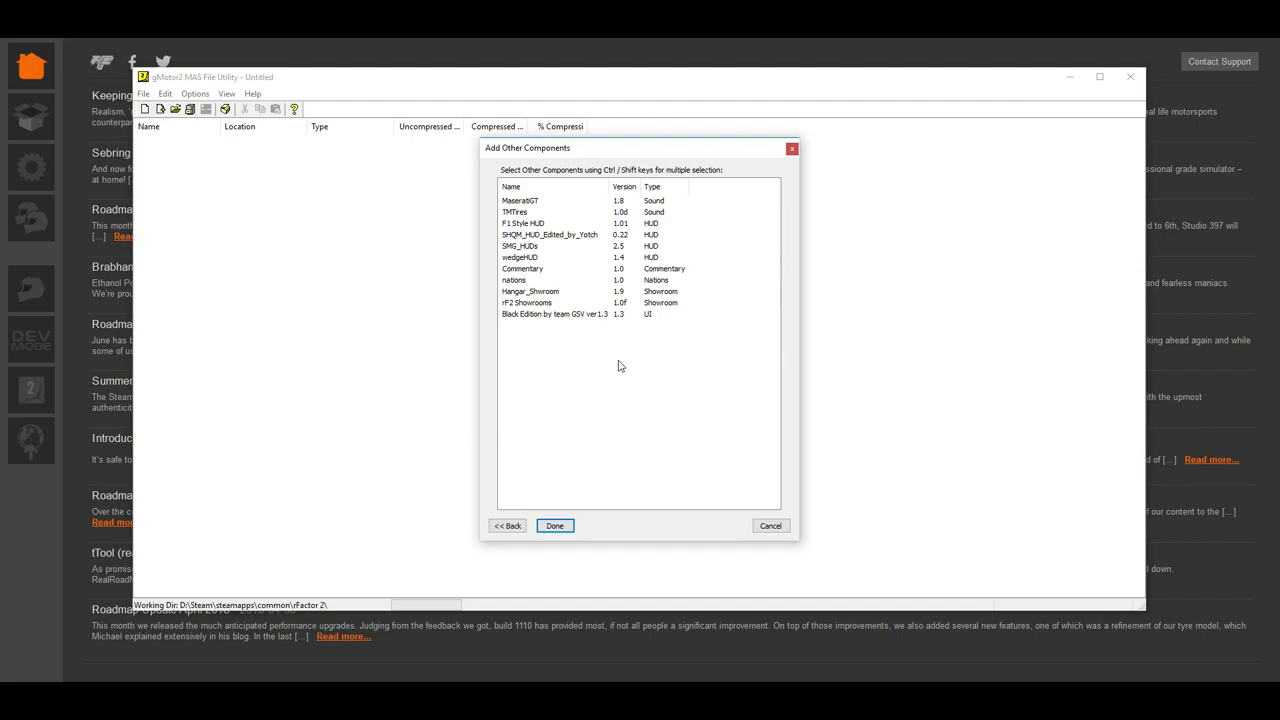
left_click(555, 528)
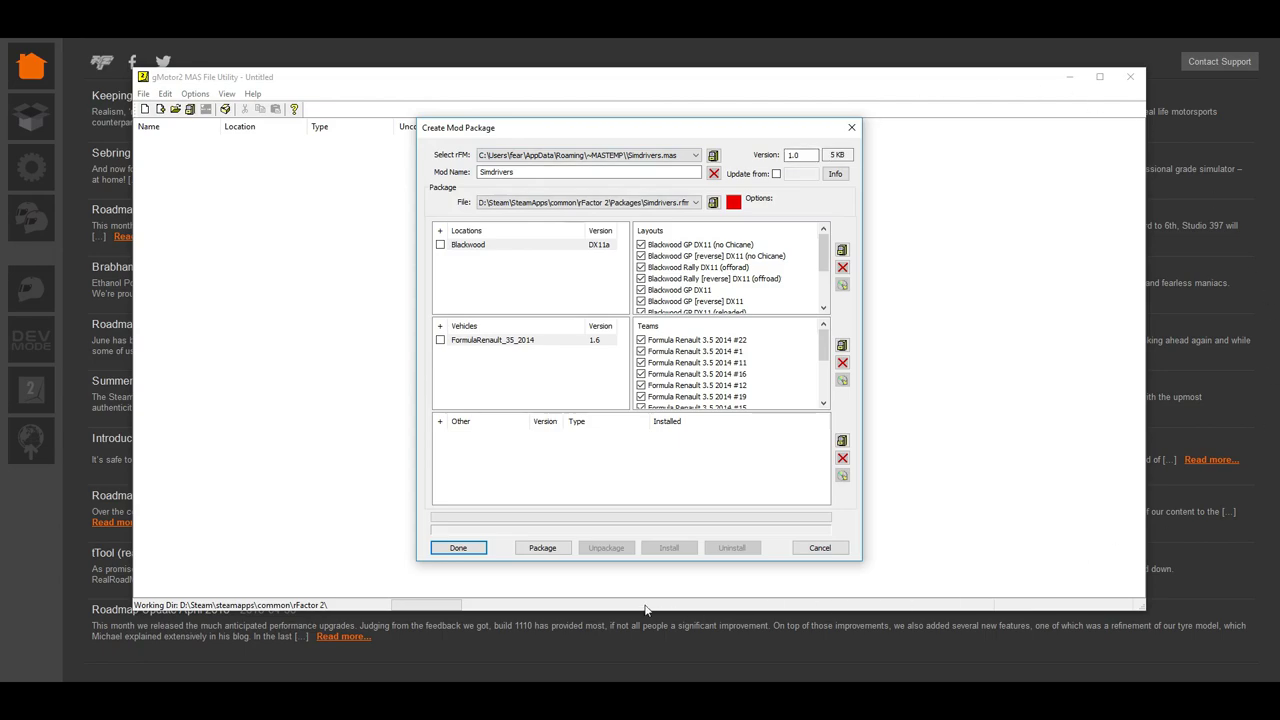
Step: Package and install the Simdrivers mod, and close the MAS Utility
left_click(535, 553)
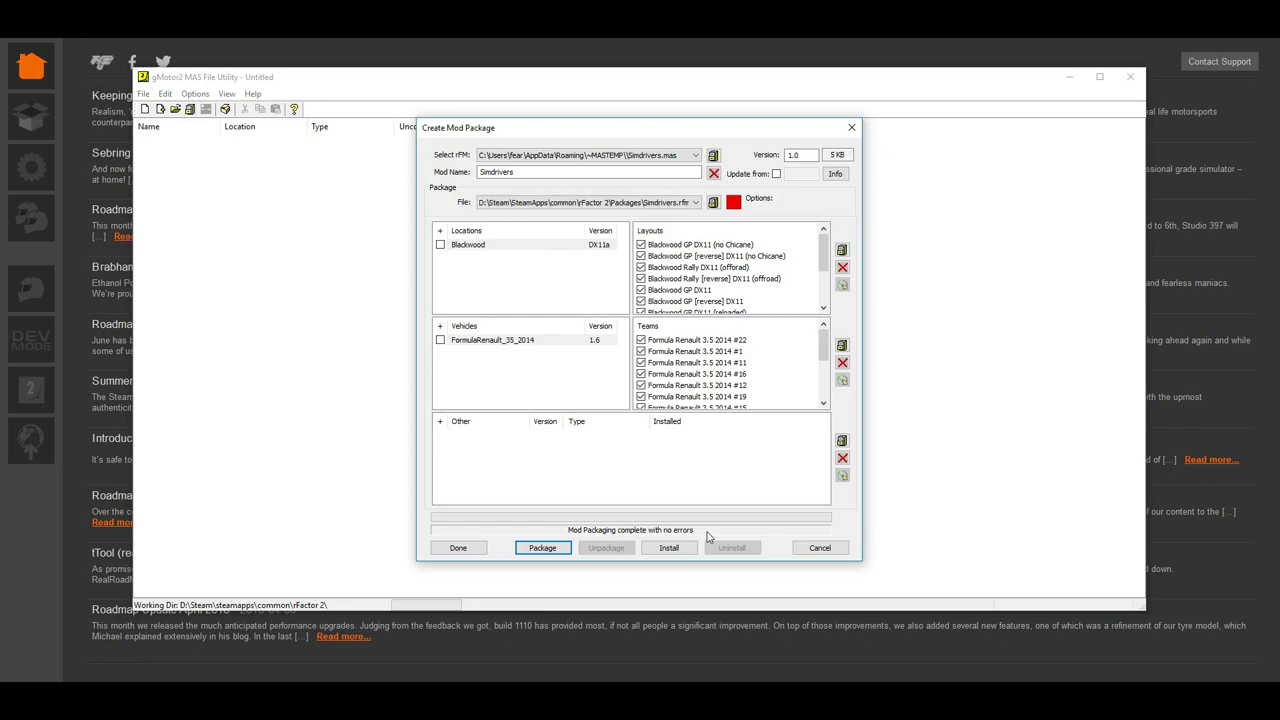
left_click(674, 549)
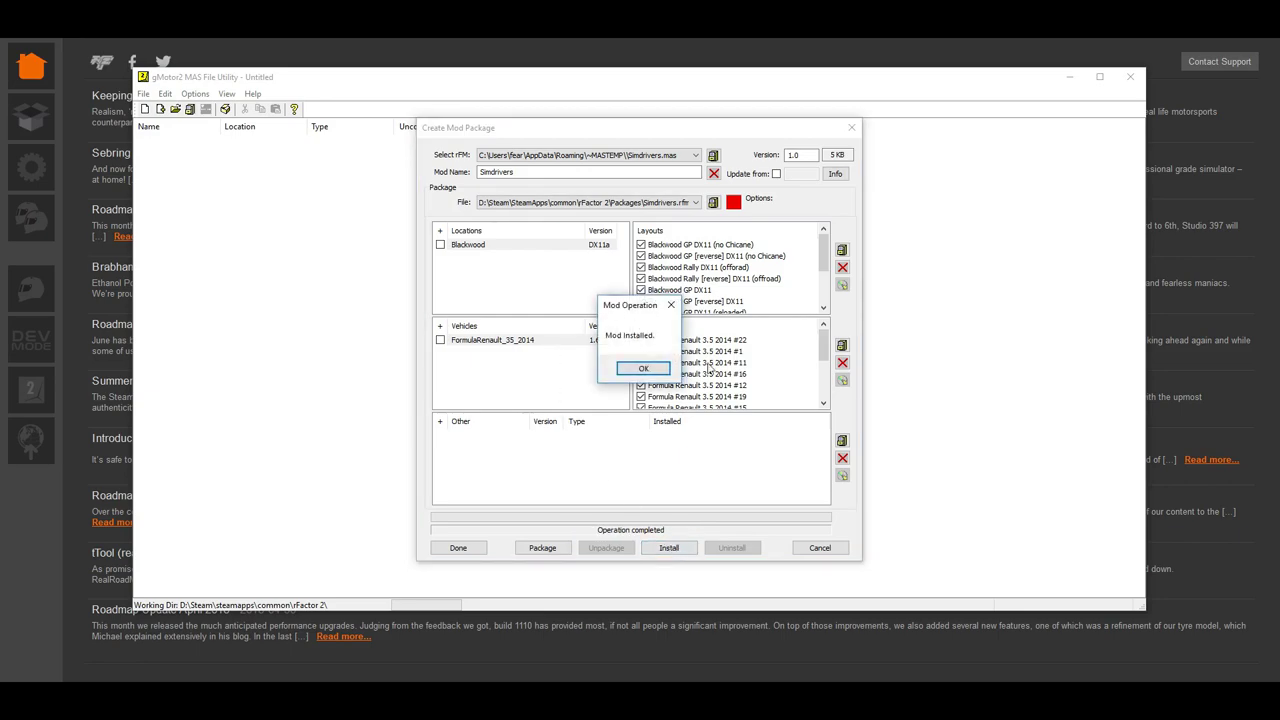
left_click(643, 370)
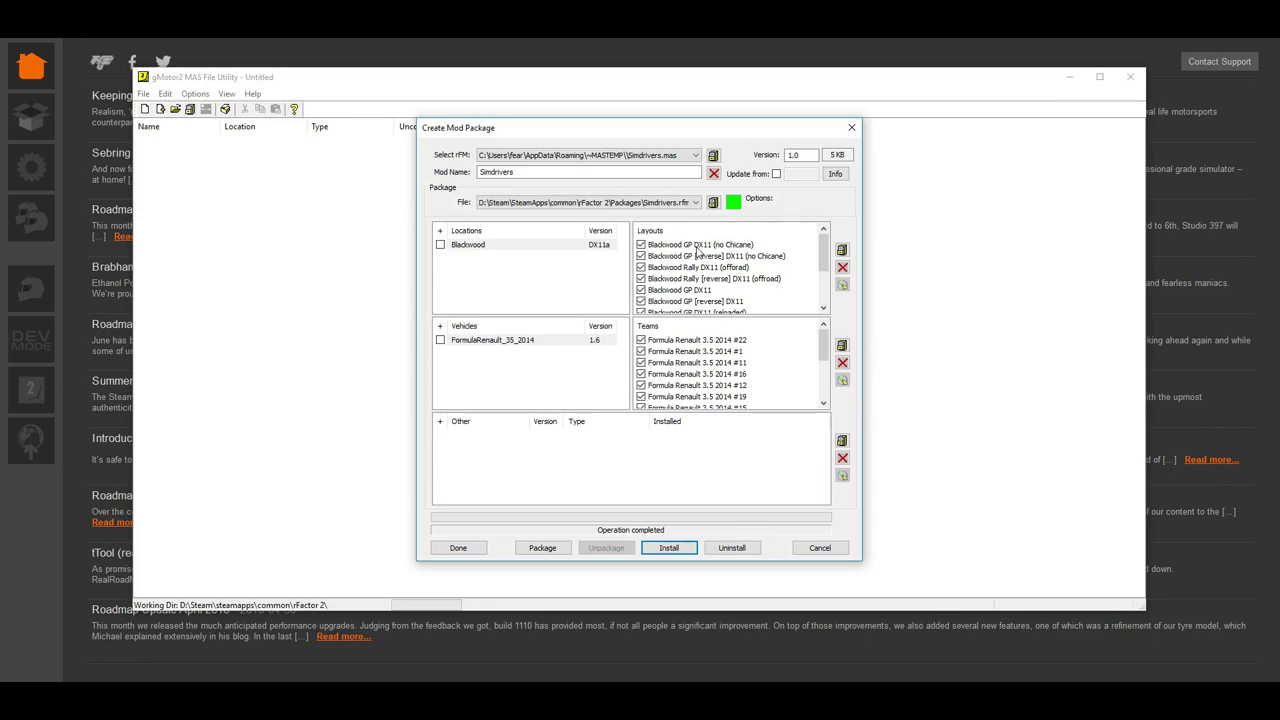
left_click(457, 549)
left_click(1130, 76)
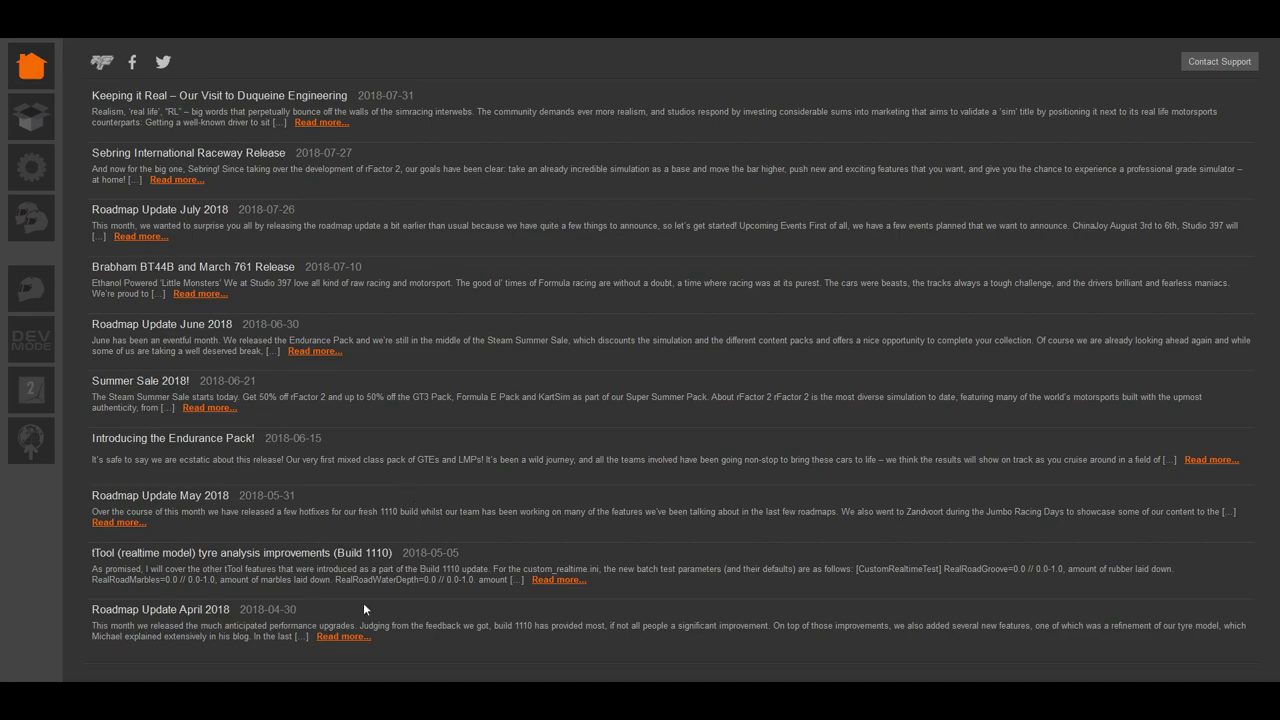
Step: Launch the dedicated server with the Simdrivers v1.0 mod and a blank administrator password, keep the FR3.5_2014 vehicle filter, and continue to the event configuration
left_click(30, 440)
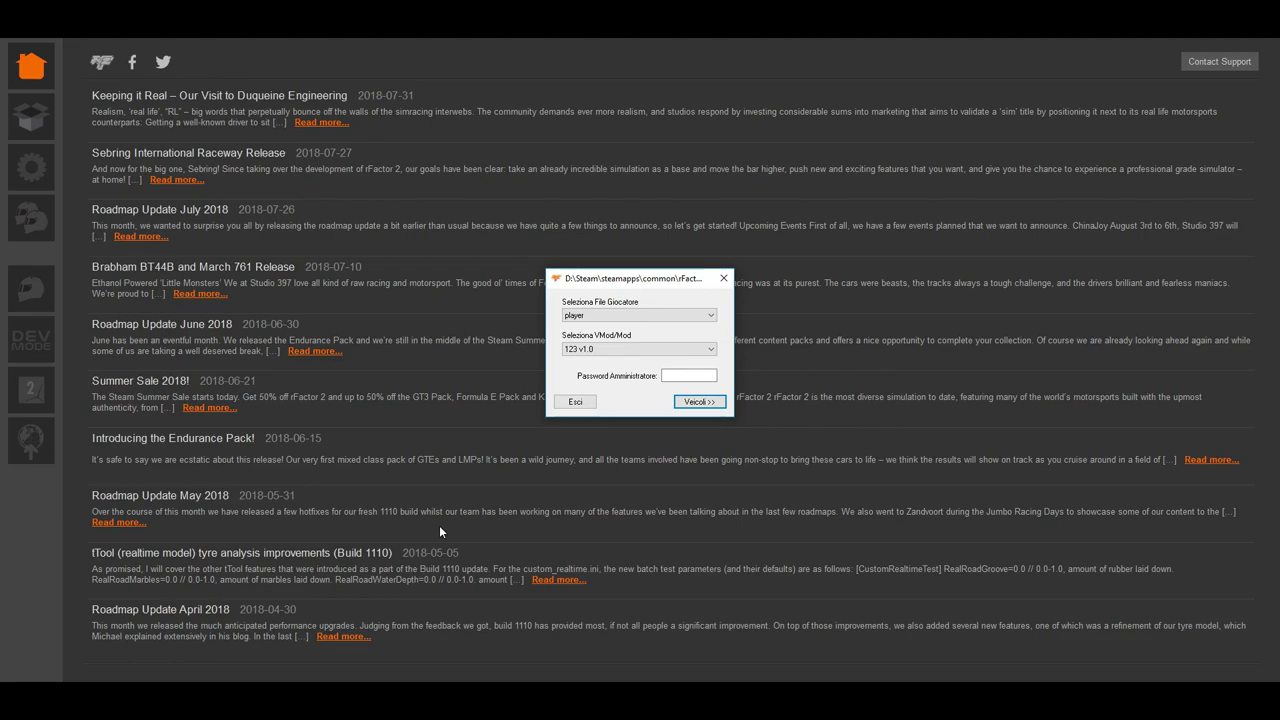
left_click(590, 316)
left_click(590, 316)
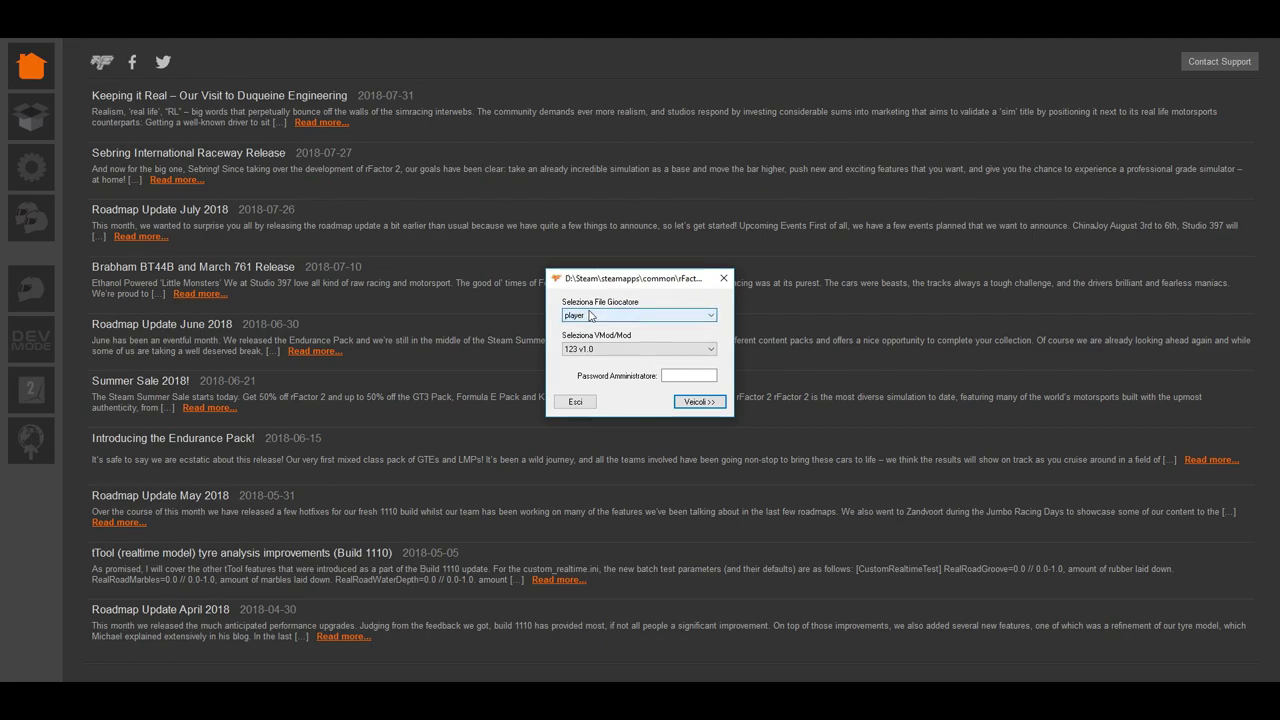
left_click(605, 350)
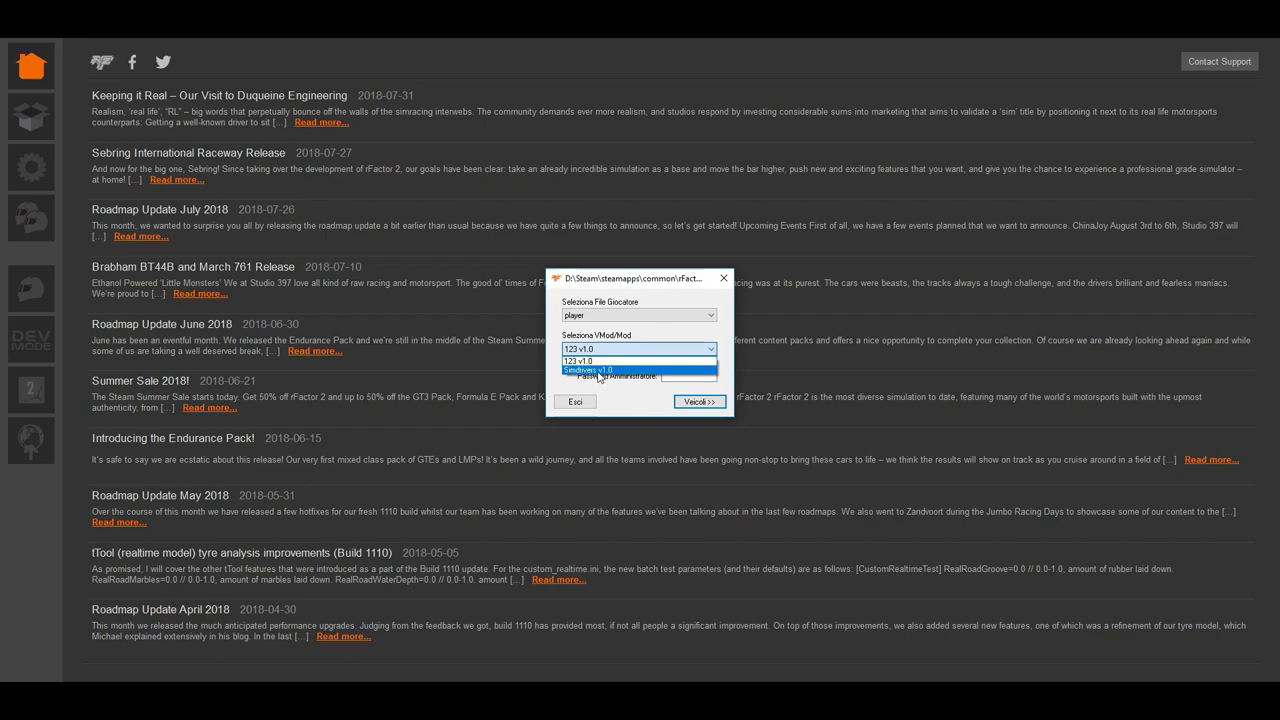
left_click(599, 371)
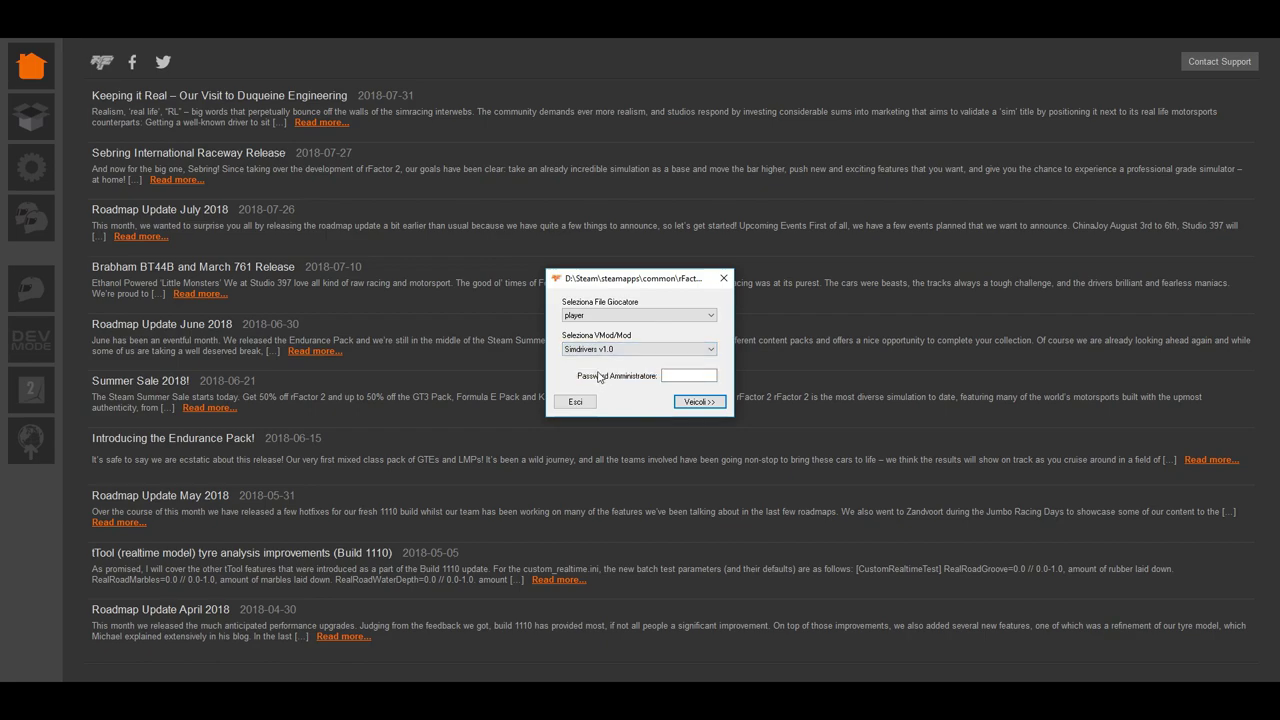
left_click(666, 375)
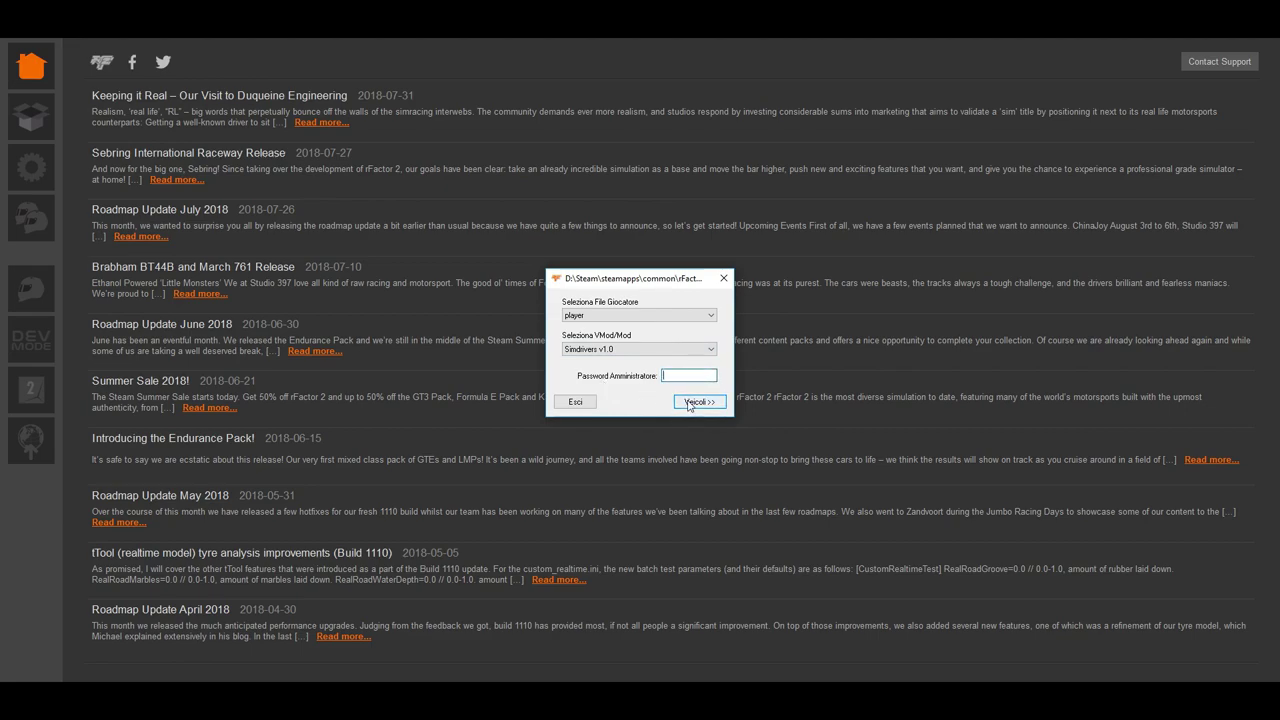
left_click(687, 402)
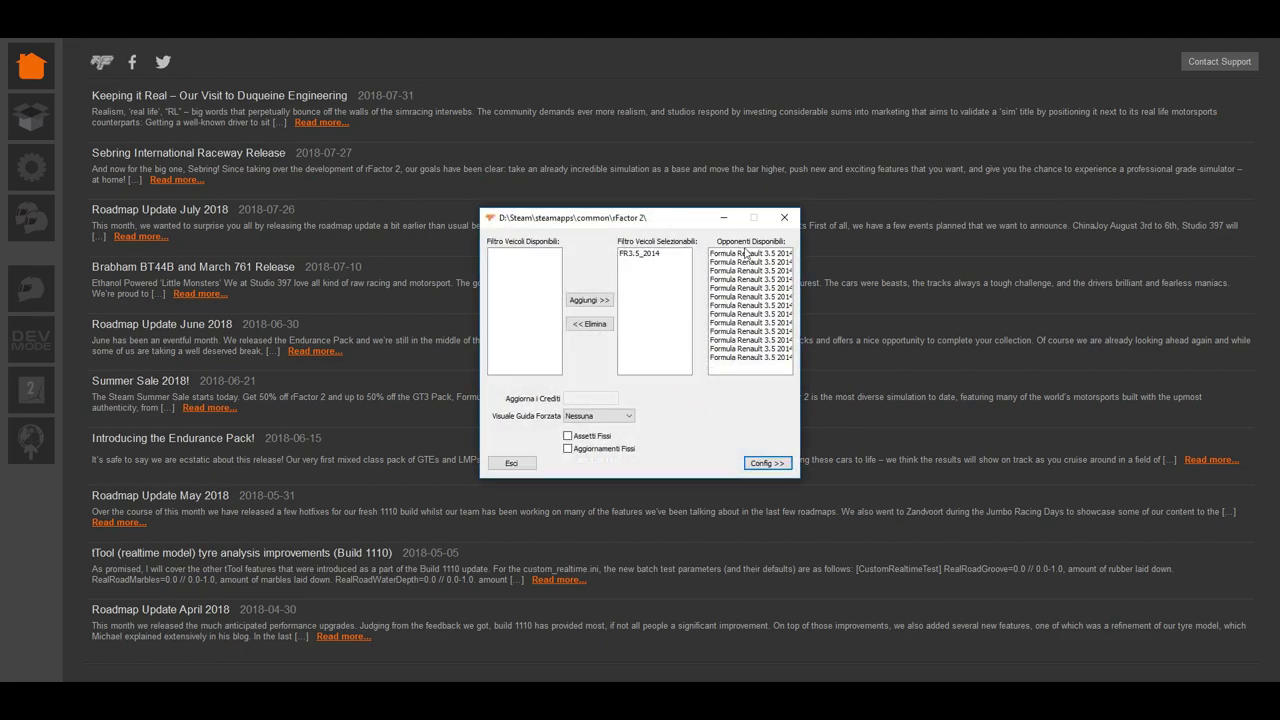
left_click(648, 256)
left_click(763, 465)
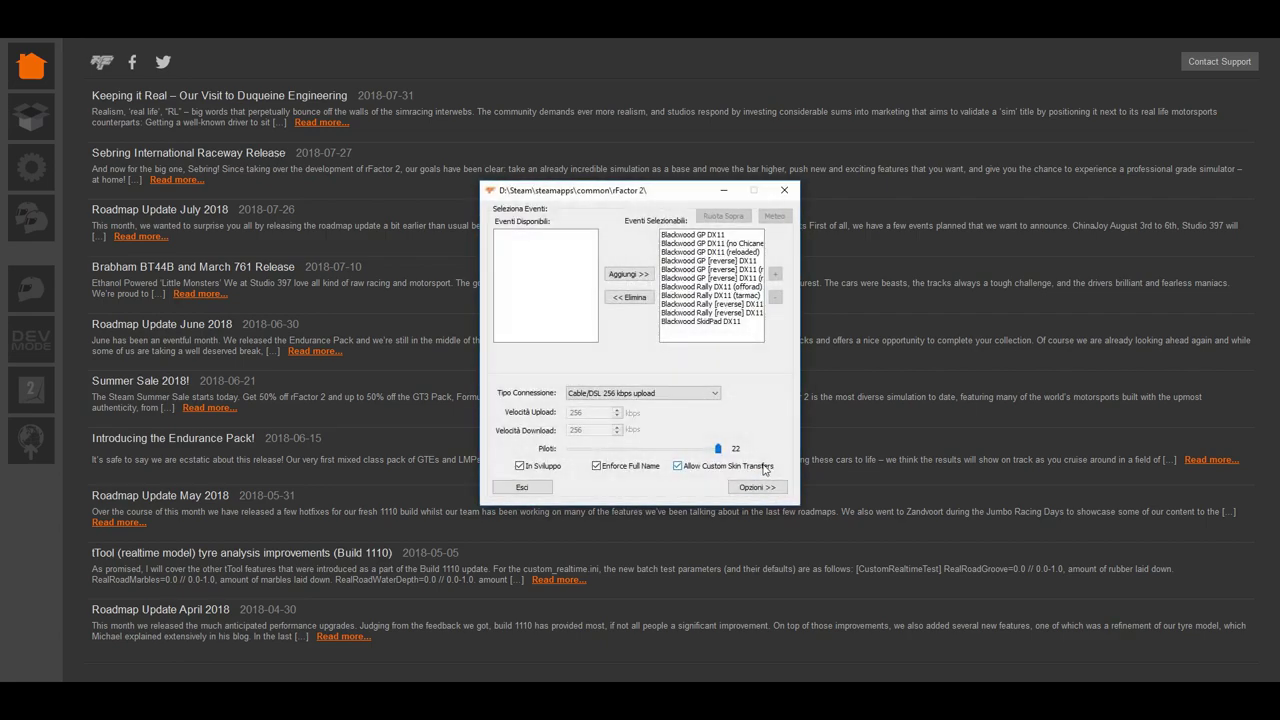
left_click(690, 236)
key("shift+Down")
key("shift+Down")
key("shift+Down")
key("shift+Down")
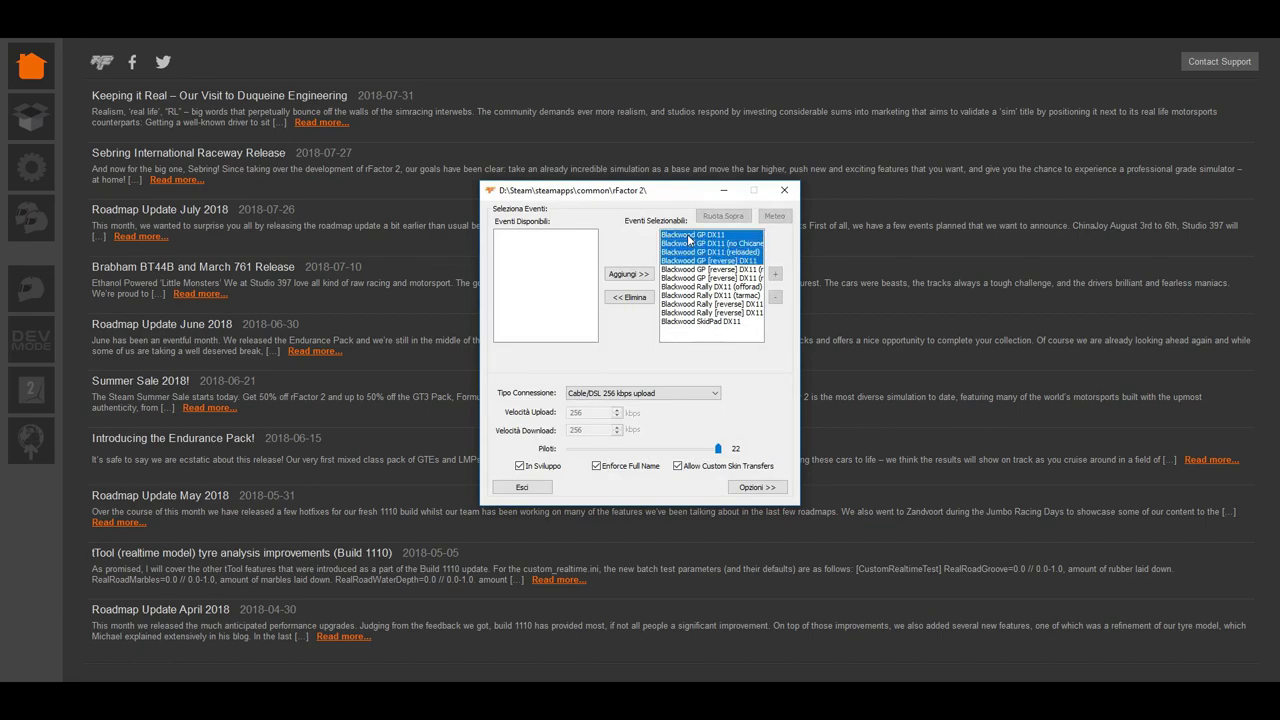
key("shift+End")
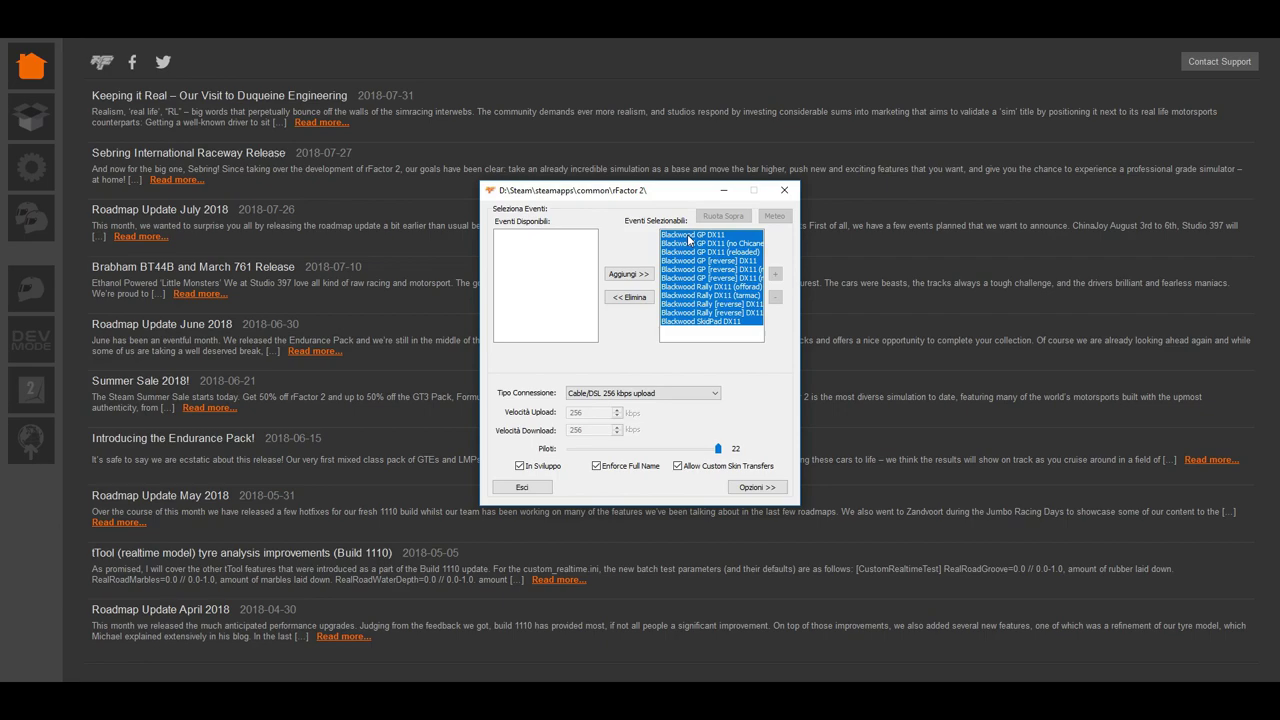
Step: Select only the Blackwood GP DX11 layout among the server's chosen events
left_click(689, 240)
left_click(689, 245)
left_click(689, 247)
left_click(690, 252)
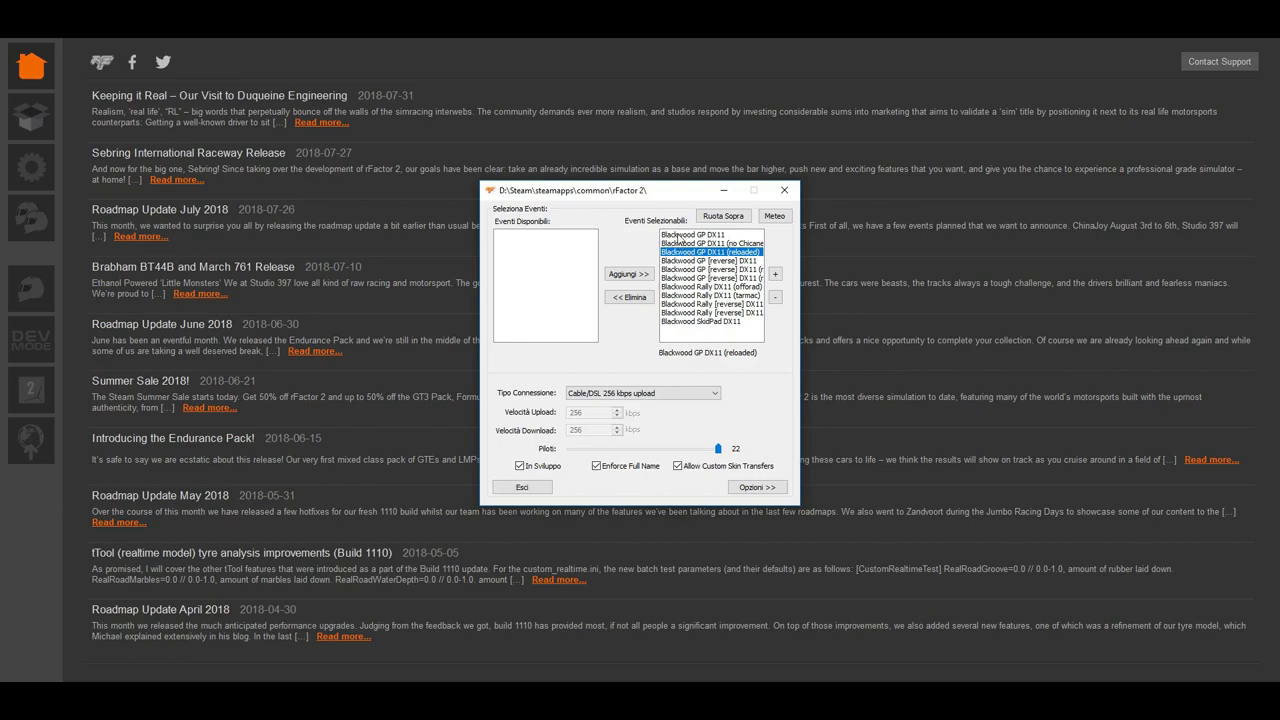
left_click(679, 235)
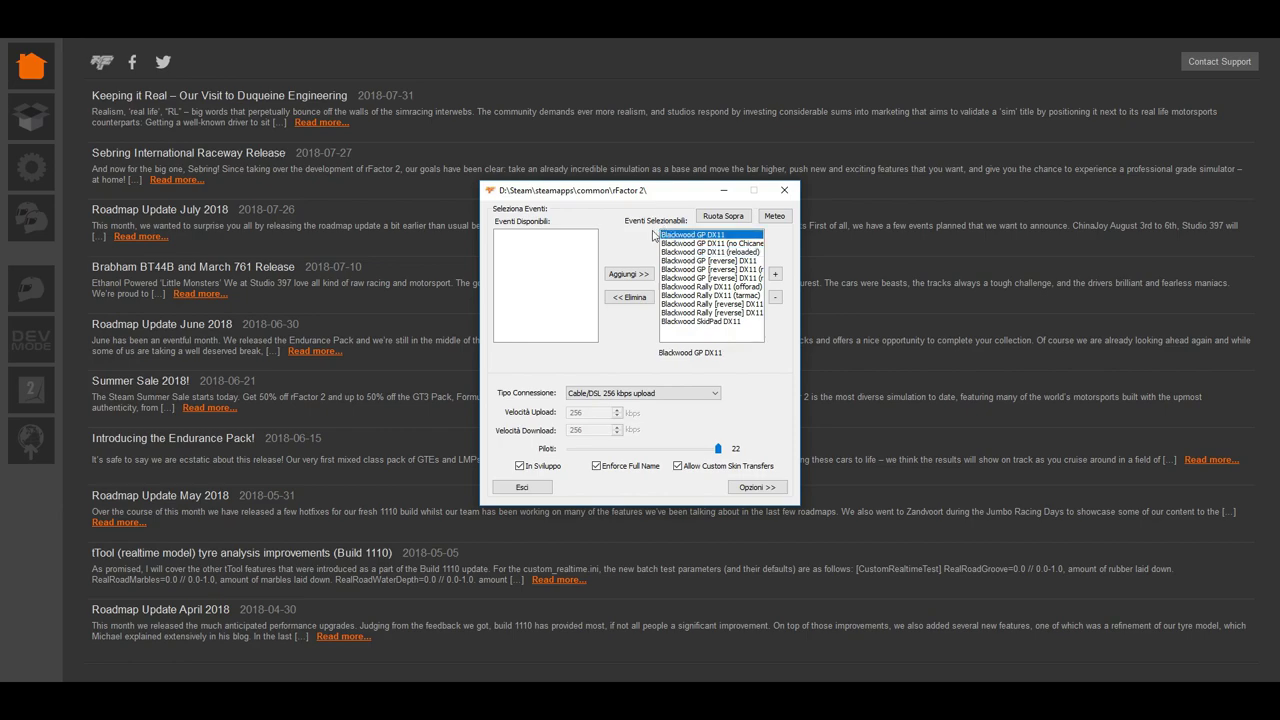
Step: Keep the Cable/DSL 256 kbps upload connection type and continue to the event options
left_click(668, 400)
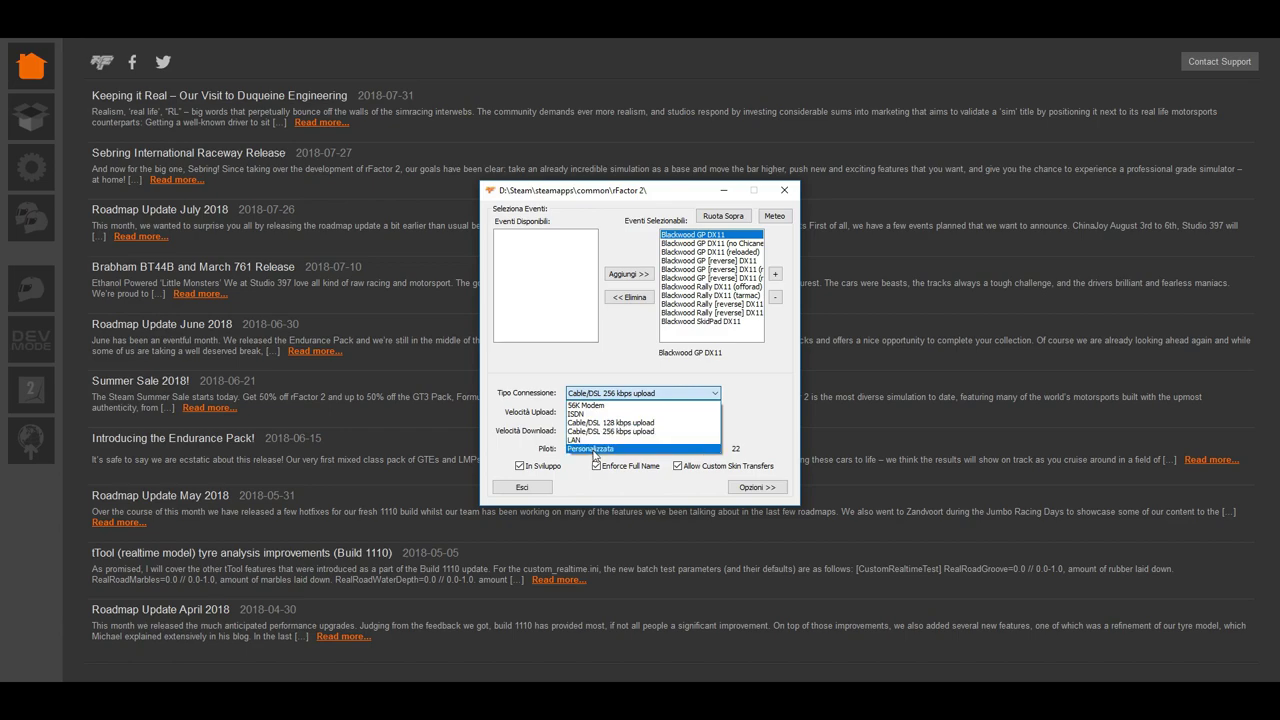
left_click(765, 404)
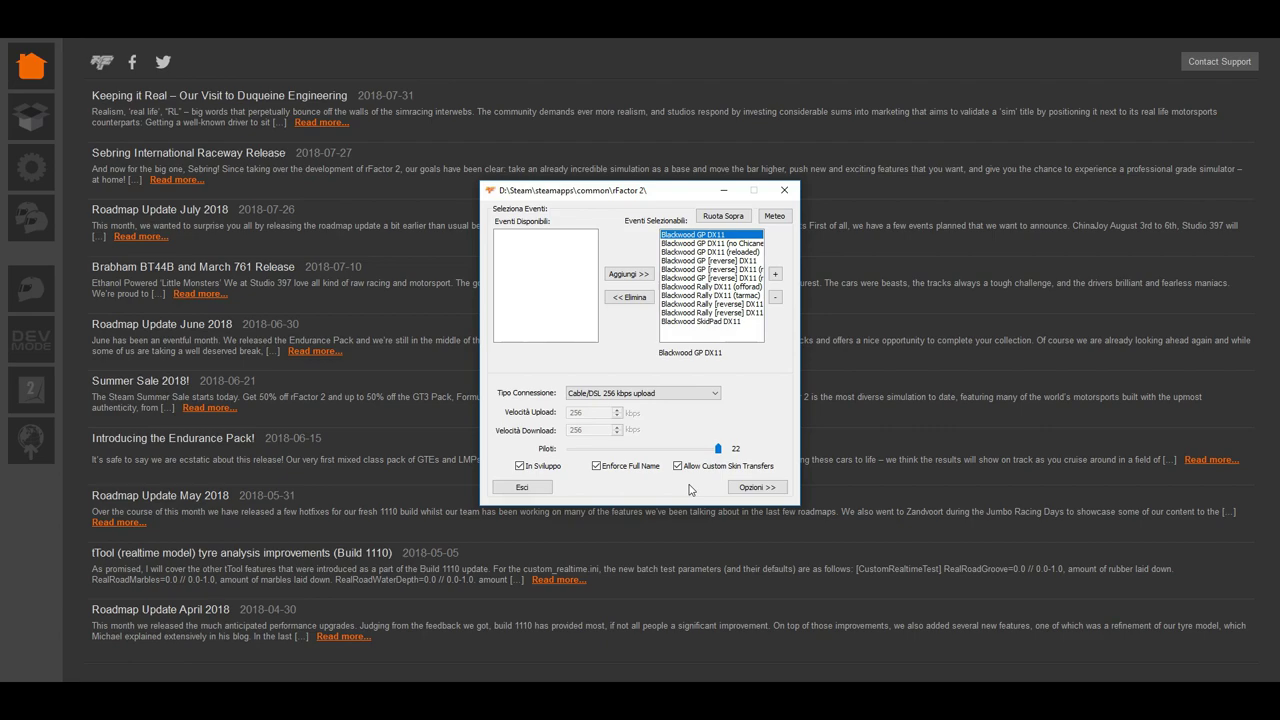
left_click(760, 487)
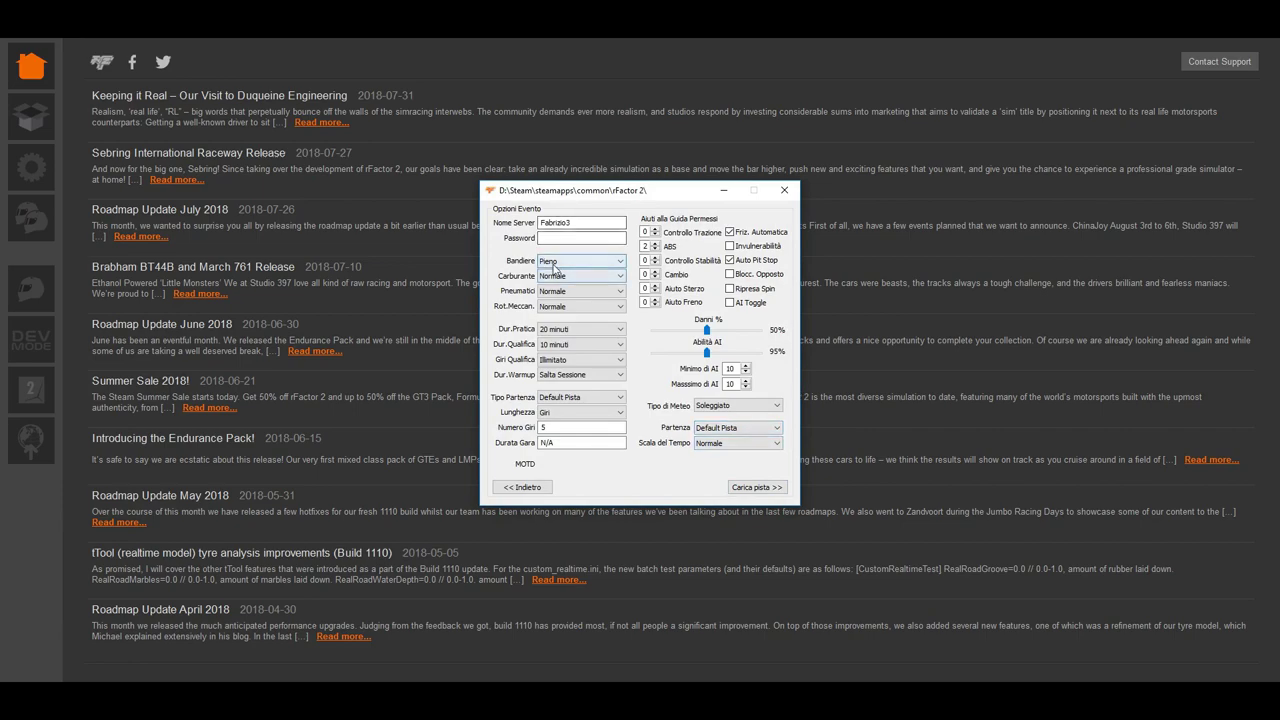
Step: Rename the server as Simdrivers and leave its password blank
left_click(588, 223)
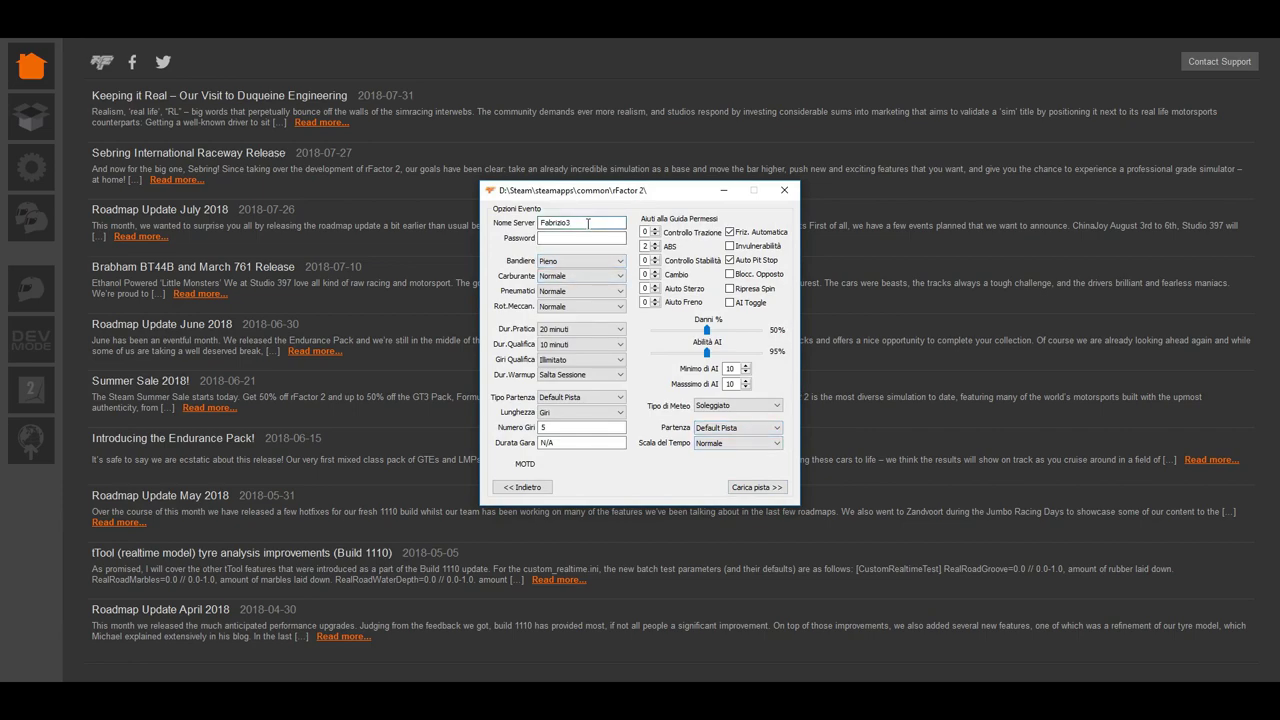
key("BackSpace")
key("BackSpace")
key("BackSpace")
key("BackSpace")
key("BackSpace")
key("BackSpace")
key("BackSpace")
key("BackSpace")
type("Simdrive")
left_click(568, 238)
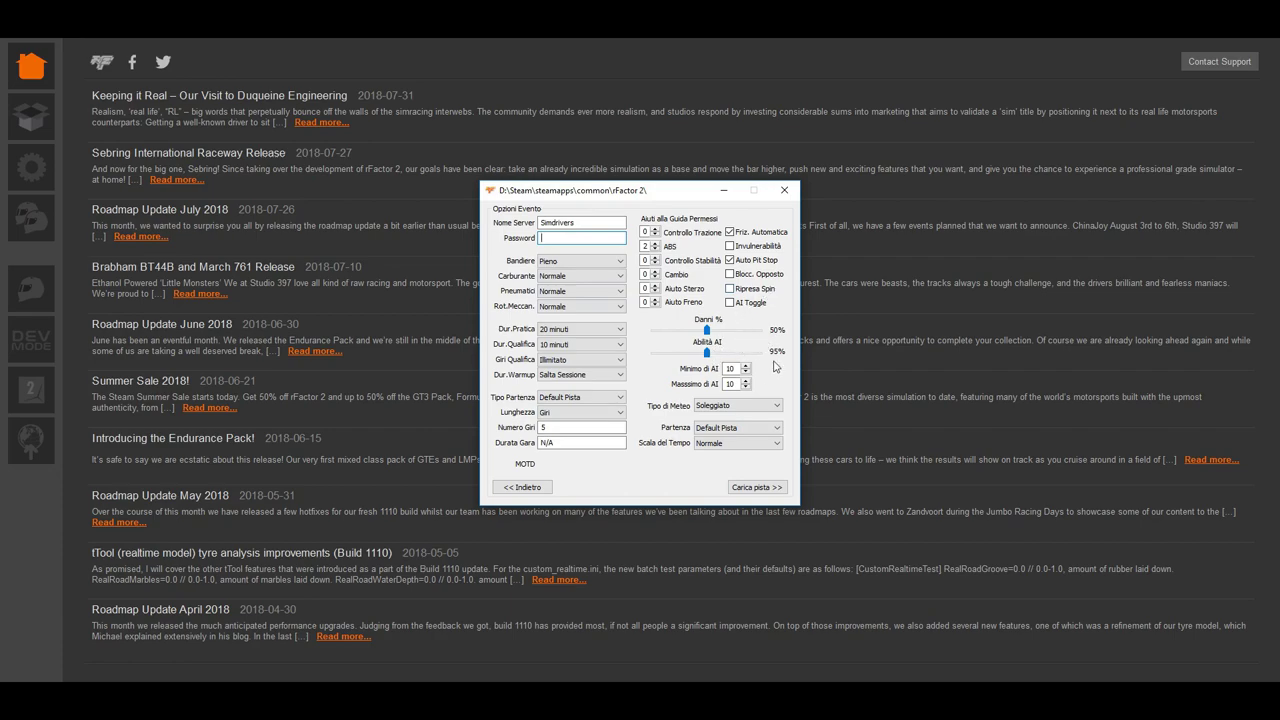
Step: Keep the remaining event options, including the AI minimum, and load the track to start the server
double_click(731, 368)
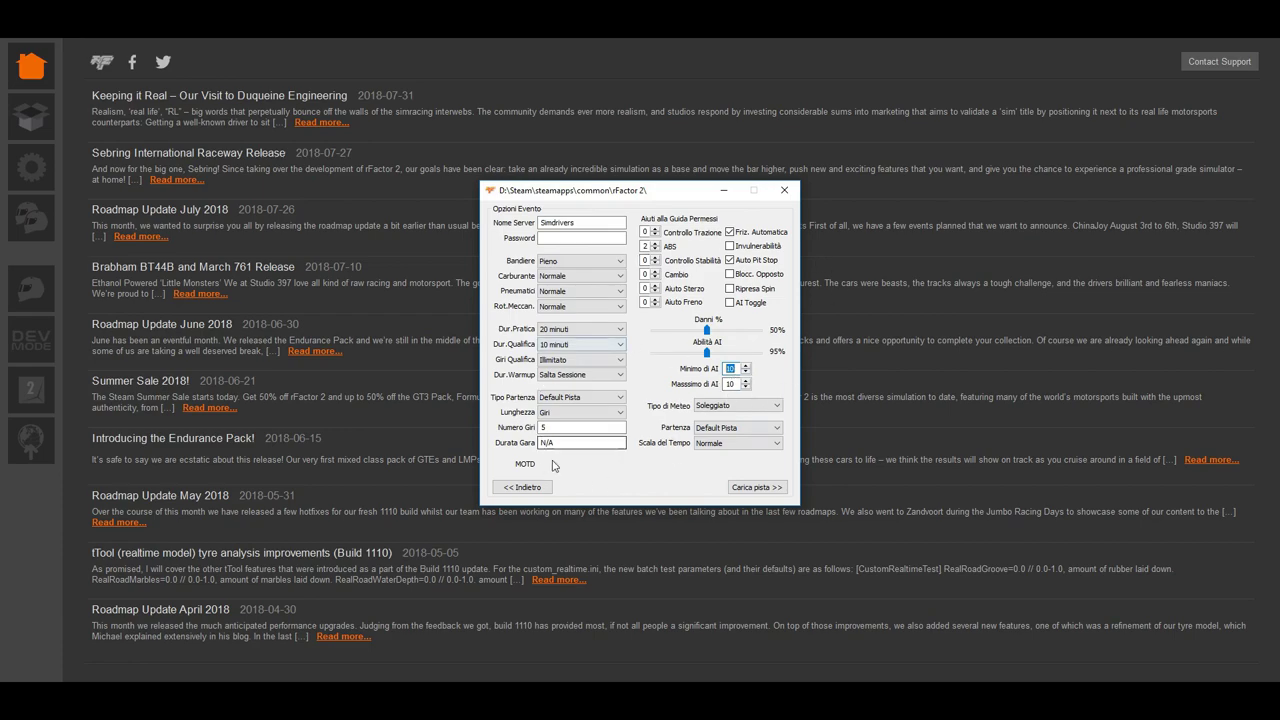
left_click(745, 490)
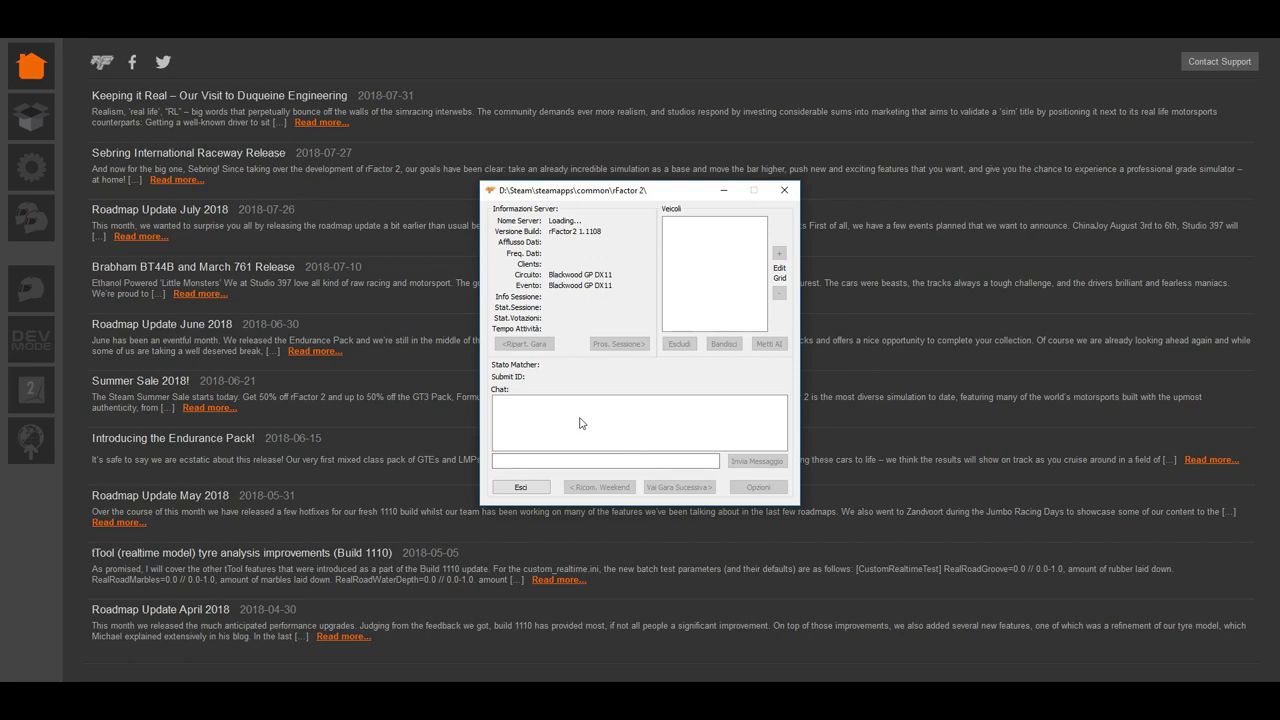
left_click(557, 459)
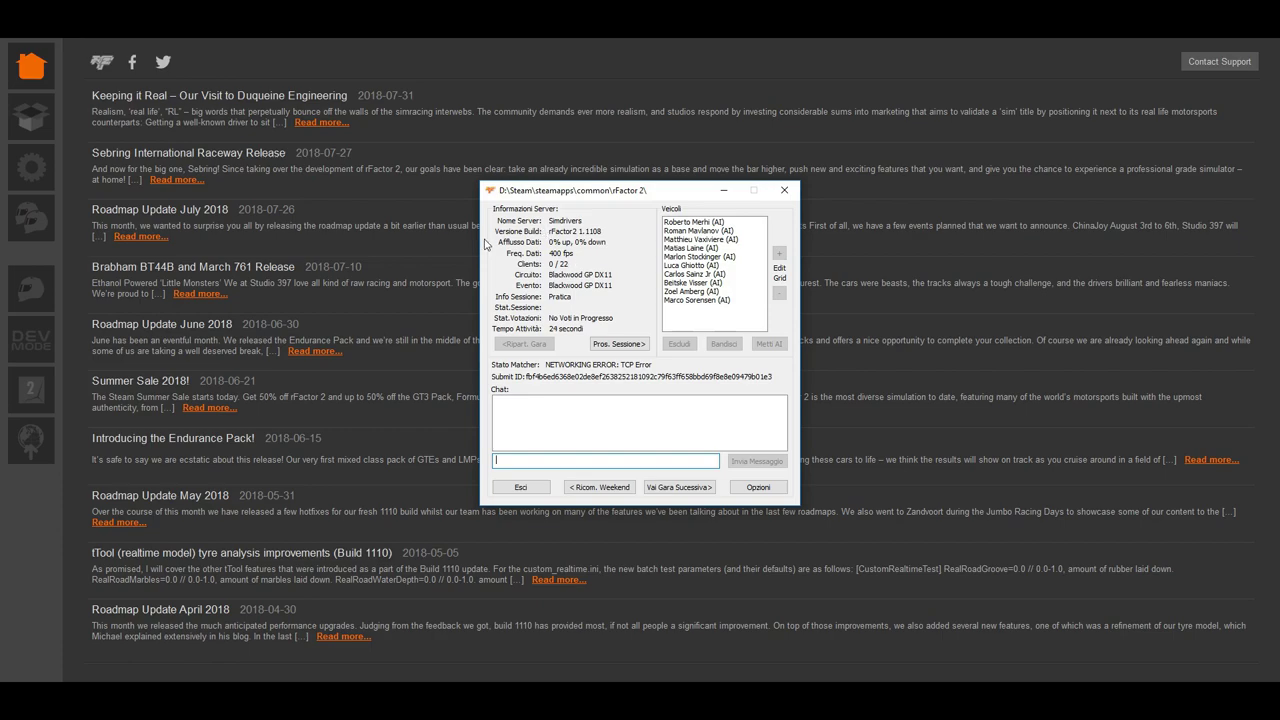
Step: Search the multiplayer server list for "Simdri" and join the Simdrivers race
left_click(27, 230)
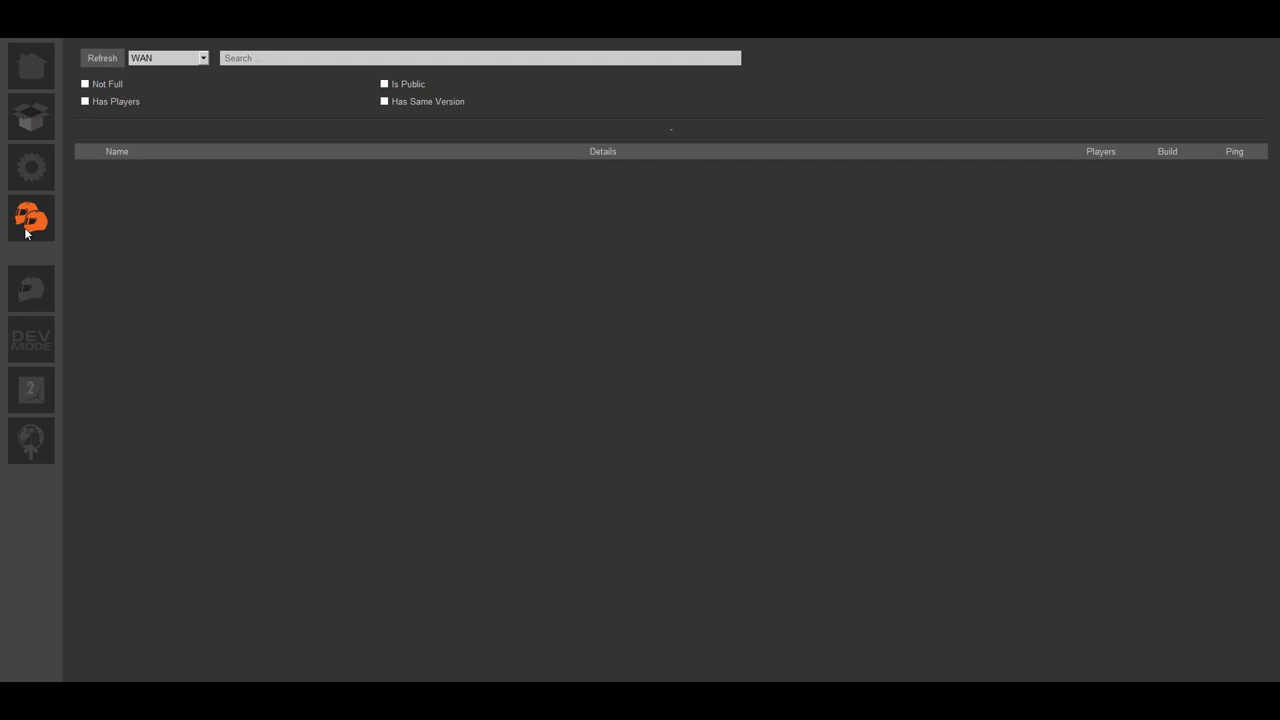
left_click(264, 57)
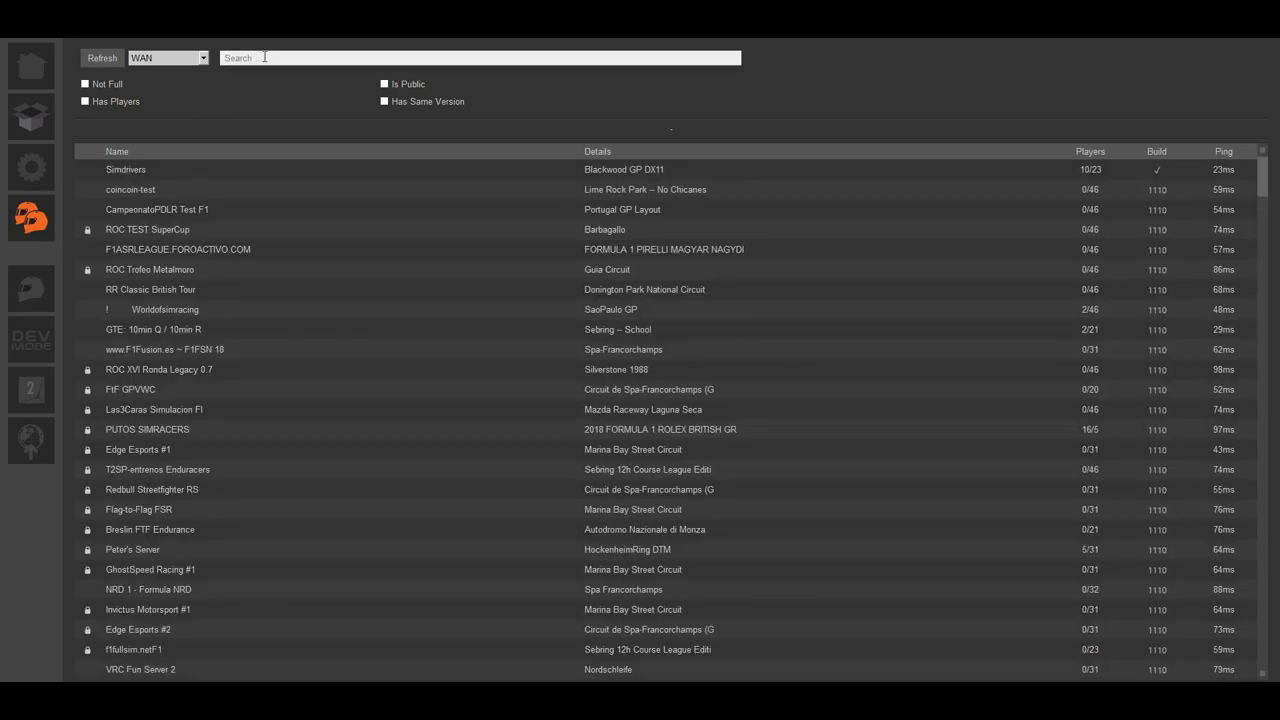
type("Simdri")
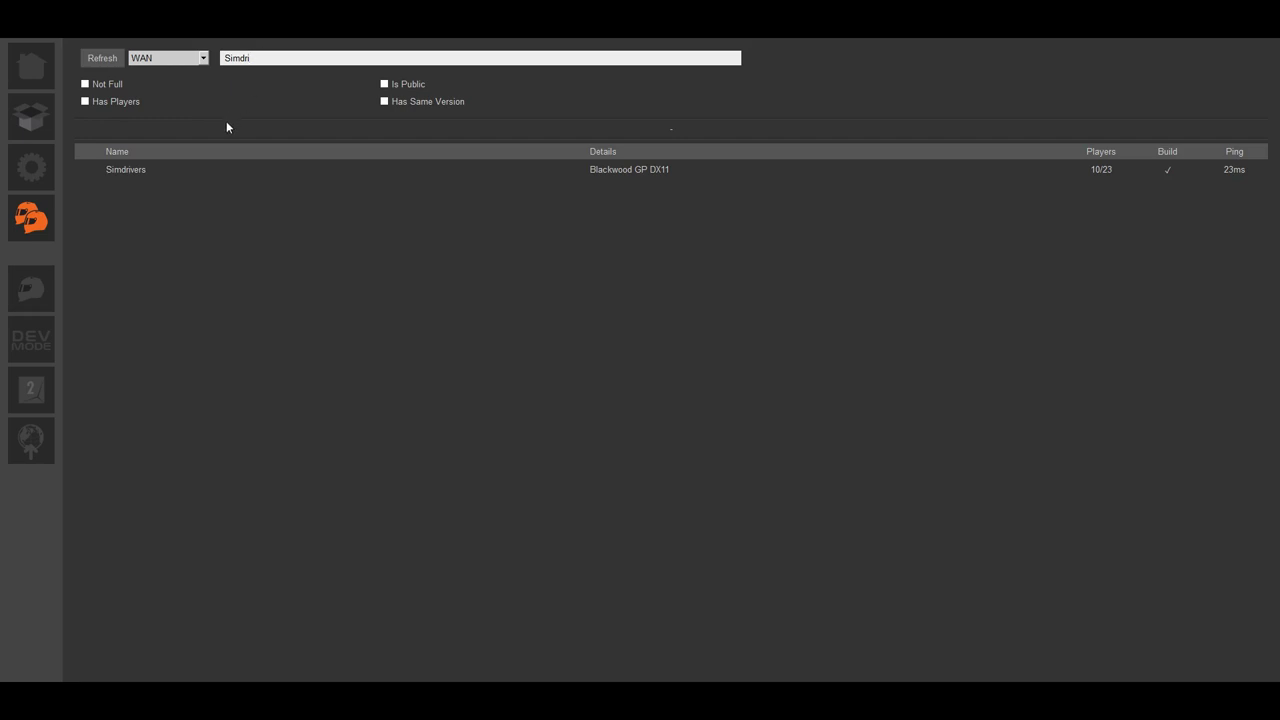
left_click(208, 169)
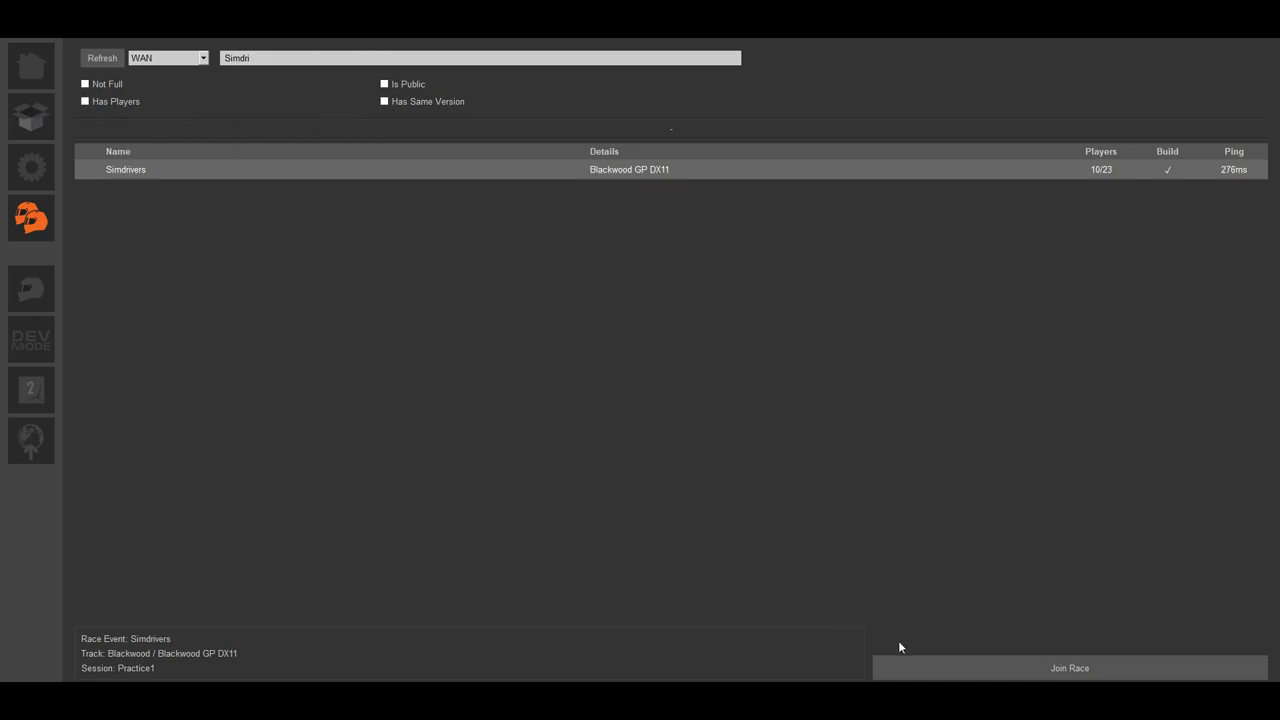
left_click(1057, 669)
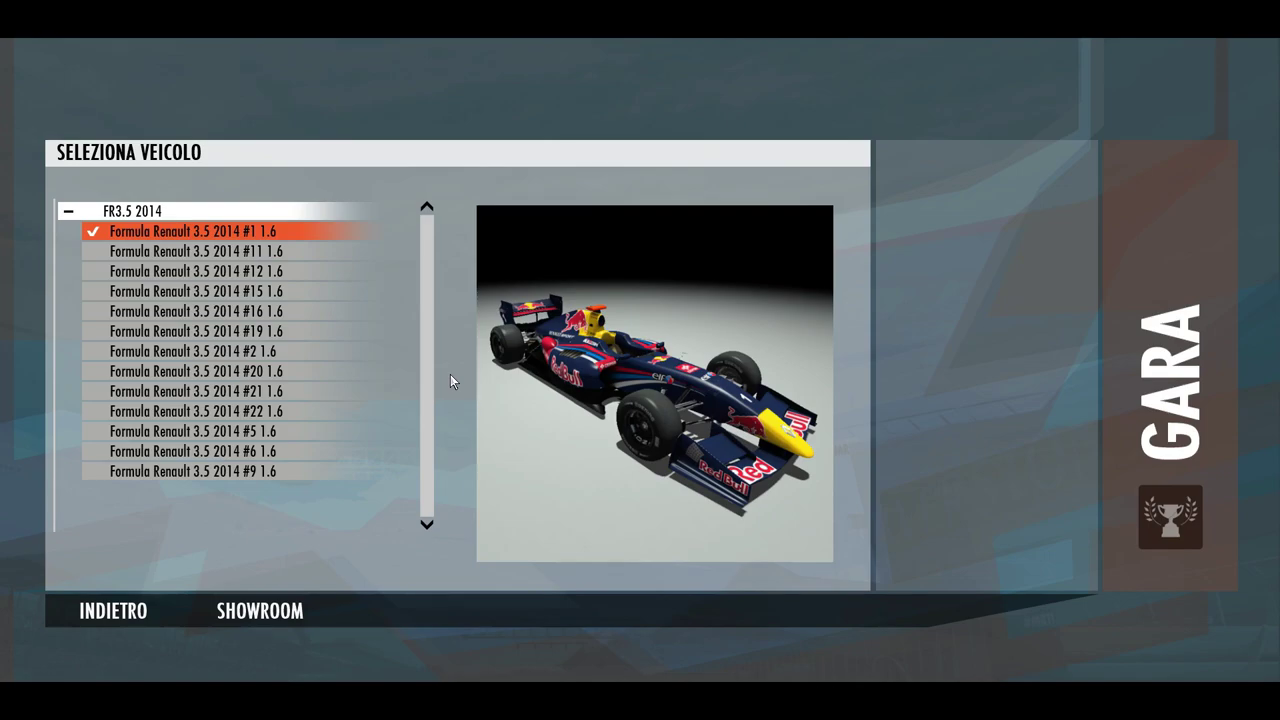
Step: Choose the Formula Renault 3.5 2014 #15 1.6 car for the Simdrivers race
left_click(250, 351)
left_click(255, 291)
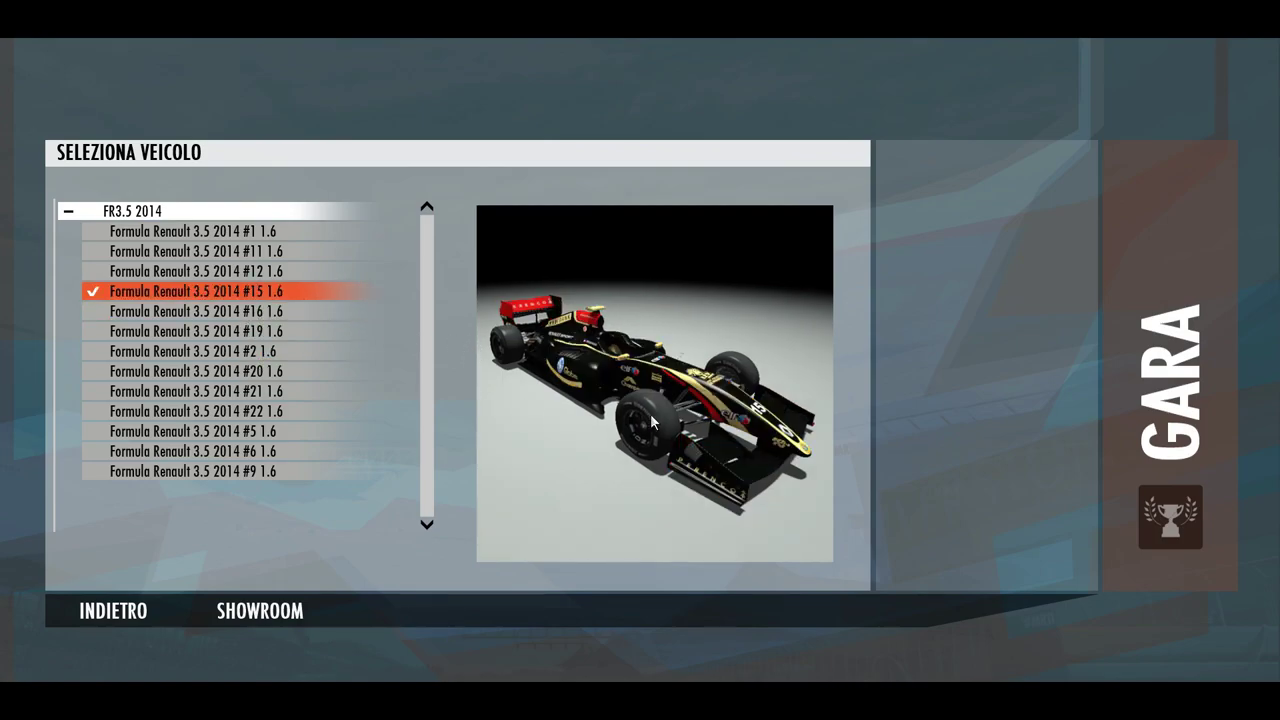
left_click(72, 213)
left_click(73, 215)
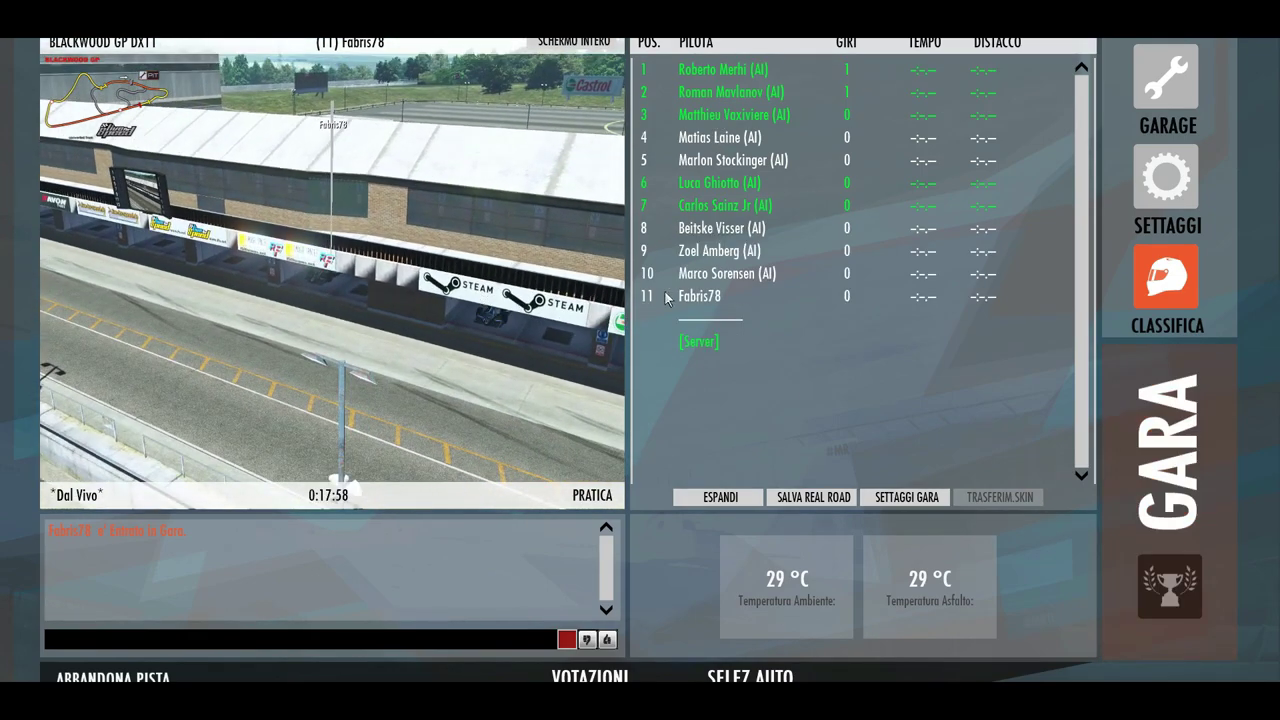
Step: View the pit lane in full screen and the car's cockpit, and return to the session standings
left_click(571, 43)
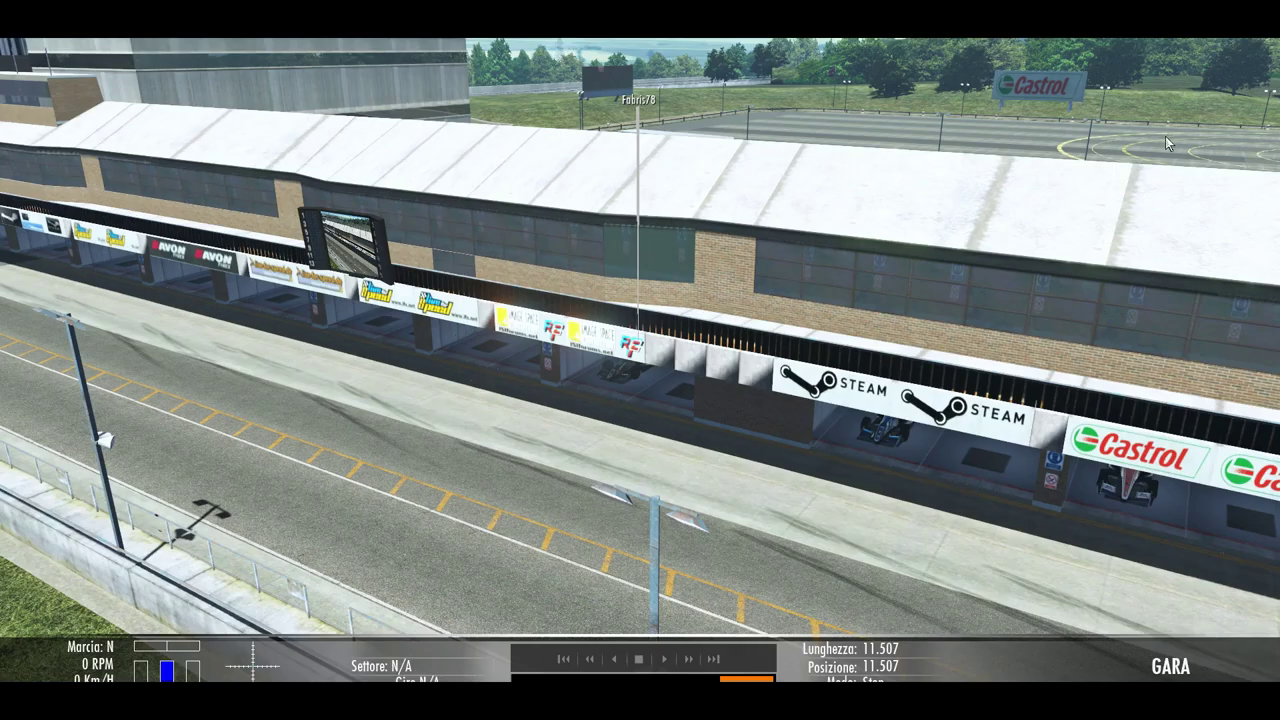
key("Escape")
left_click(1245, 449)
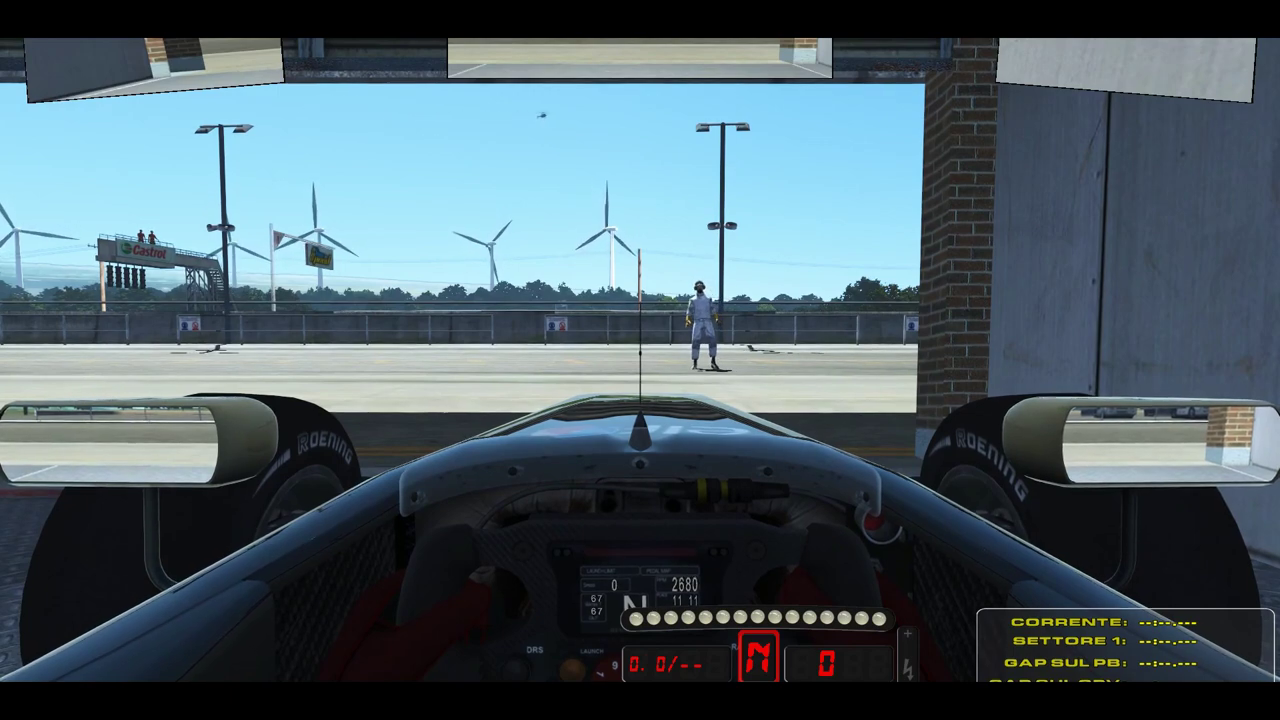
key("Escape")
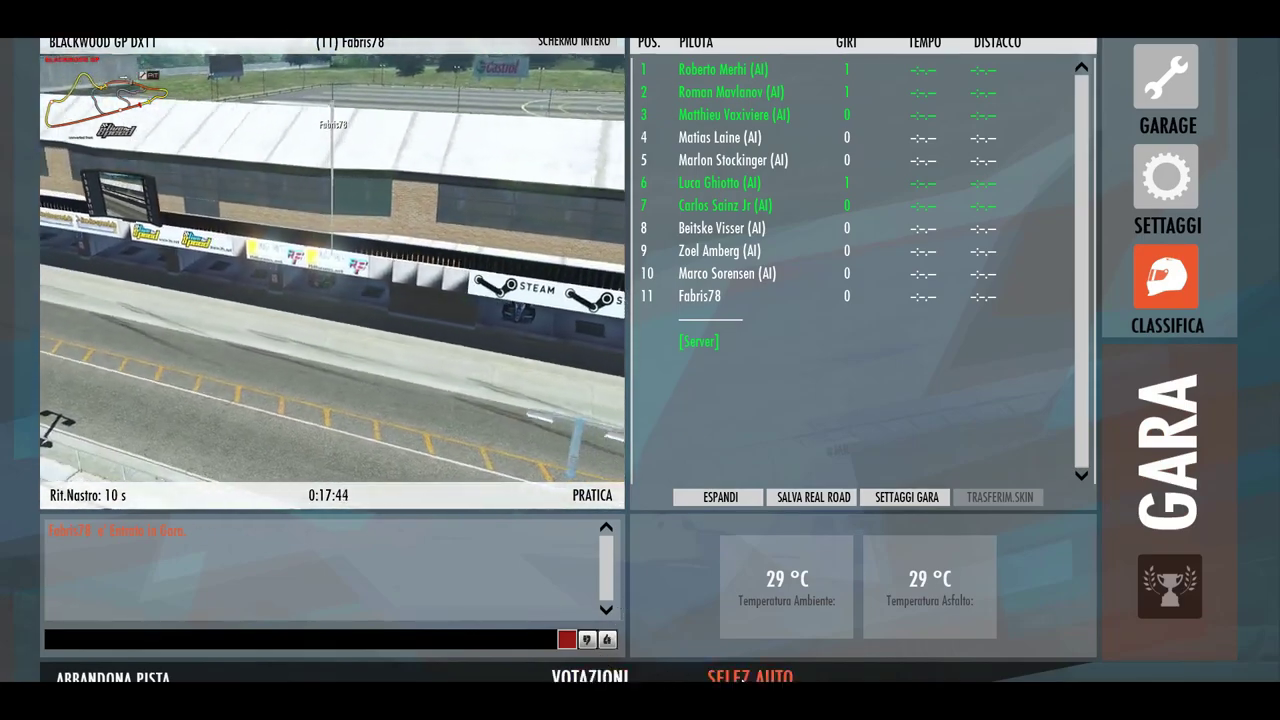
Step: Review the car selection without changing the car, and leave the track
left_click(742, 679)
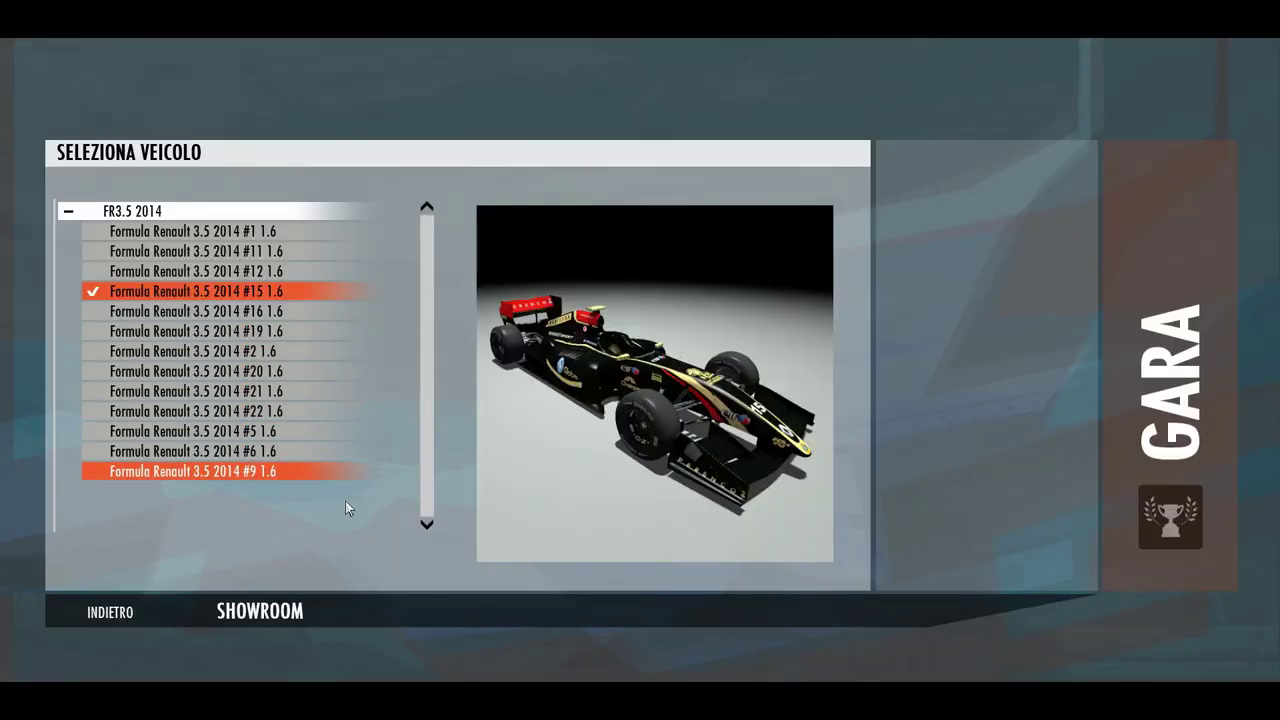
left_click(103, 620)
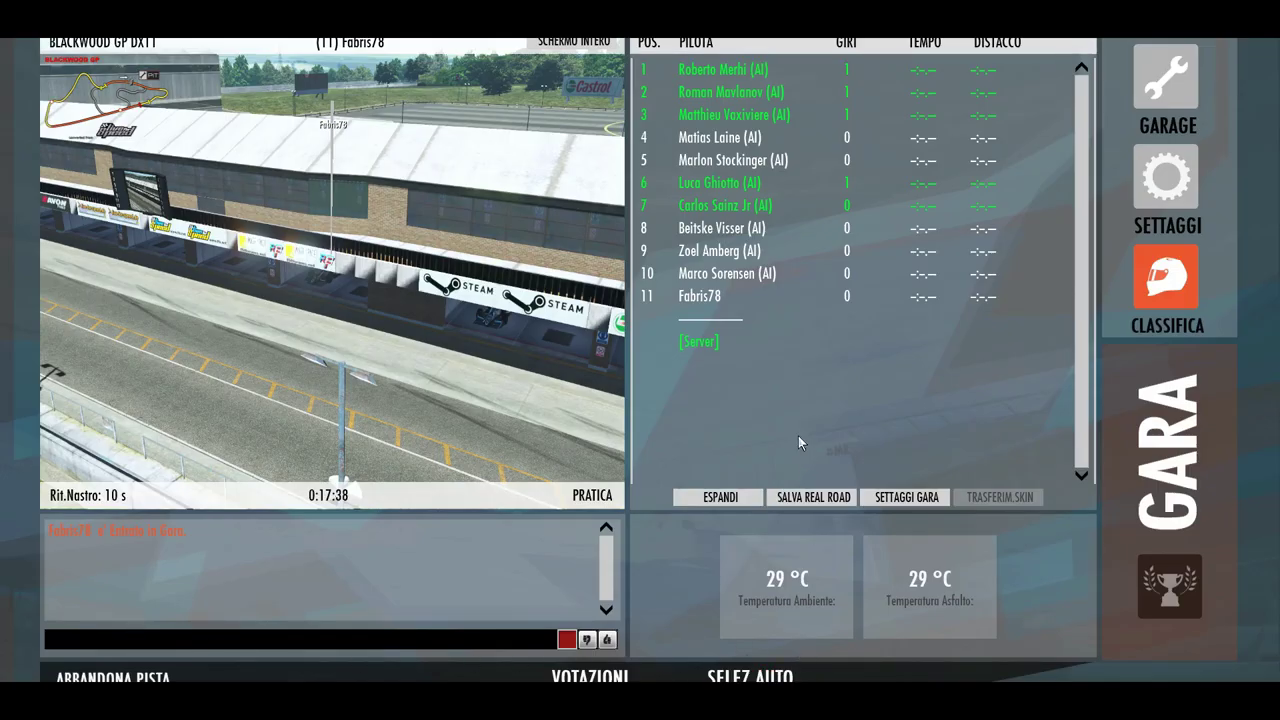
left_click(110, 678)
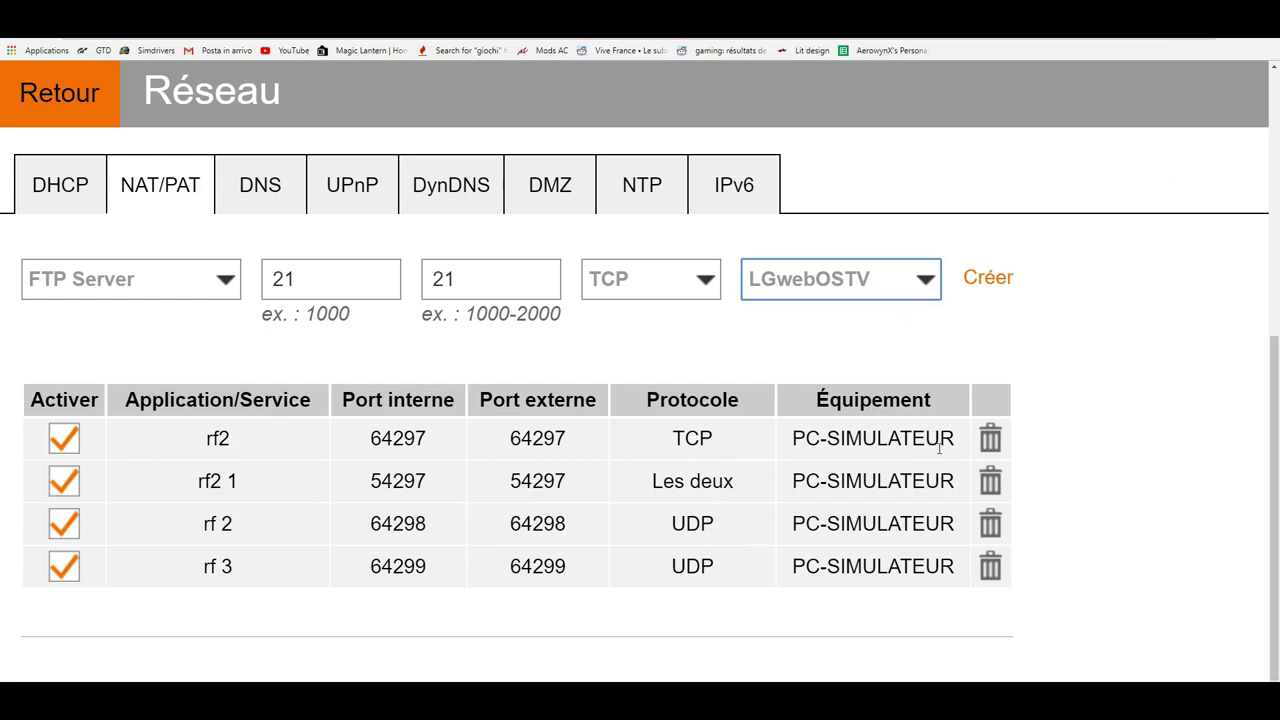
Step: Examine the device column of the rFactor 2 port forwarding rules in the router's NAT/PAT settings
left_click_drag(808, 399, 940, 401)
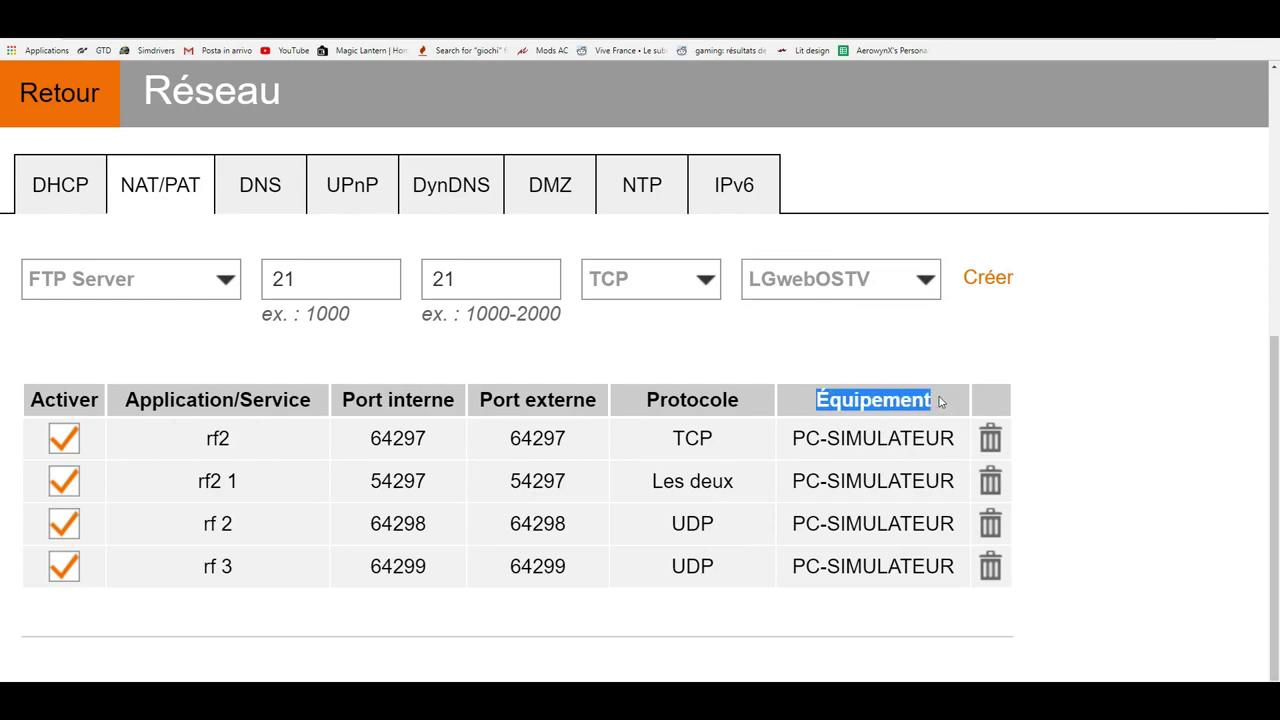
left_click(939, 401)
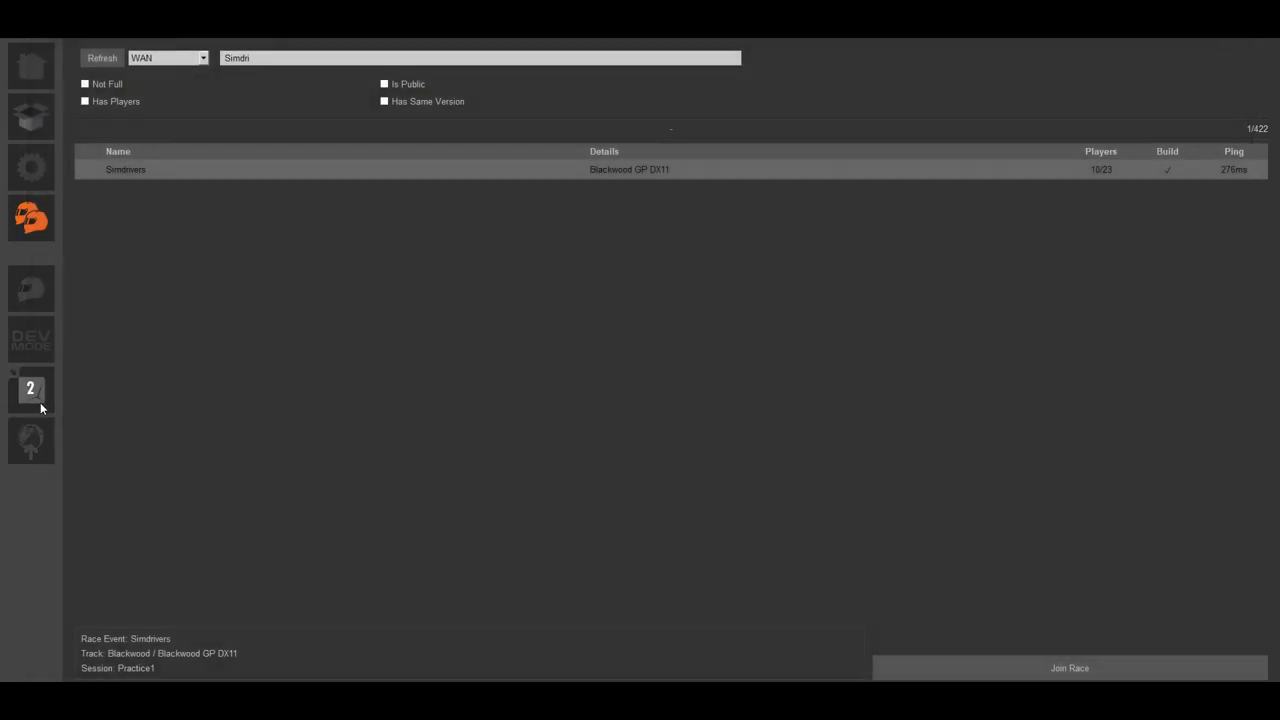
Step: Start a new mod package in the MAS Utility with the default name My New Mod and add the 3PA_Matsusaka_2015 track
left_click(40, 402)
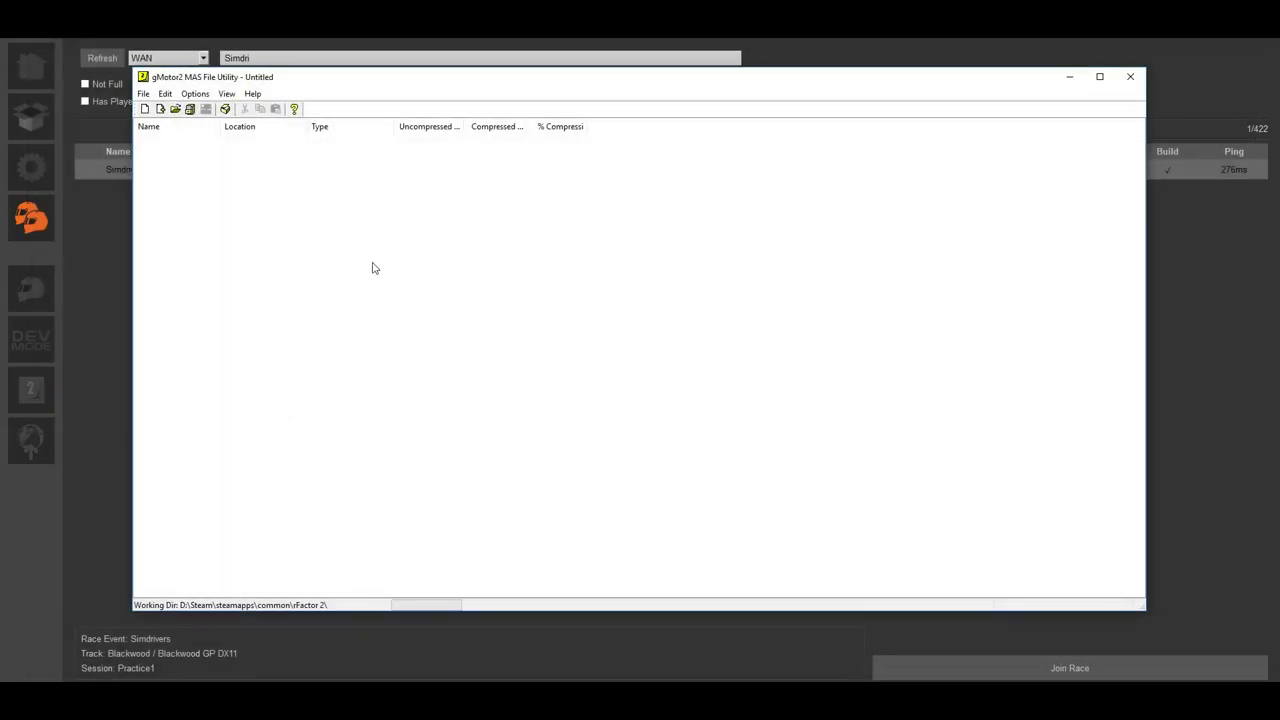
left_click(226, 110)
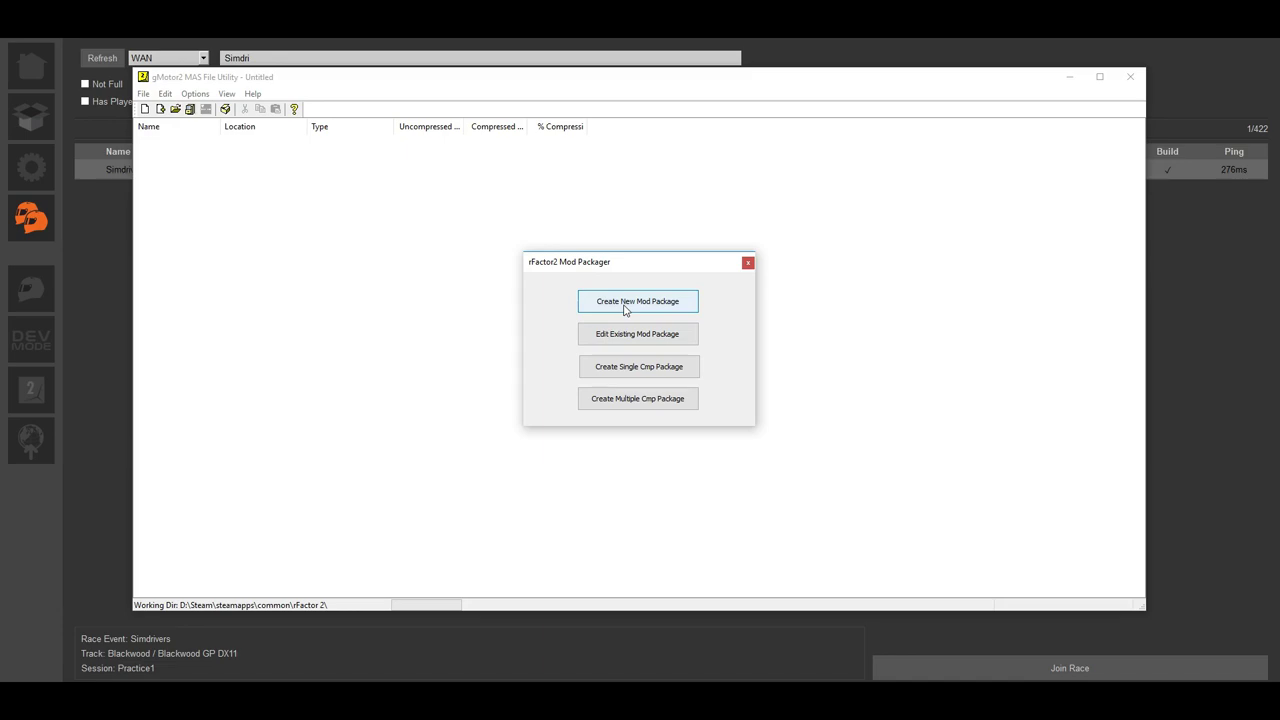
left_click(625, 303)
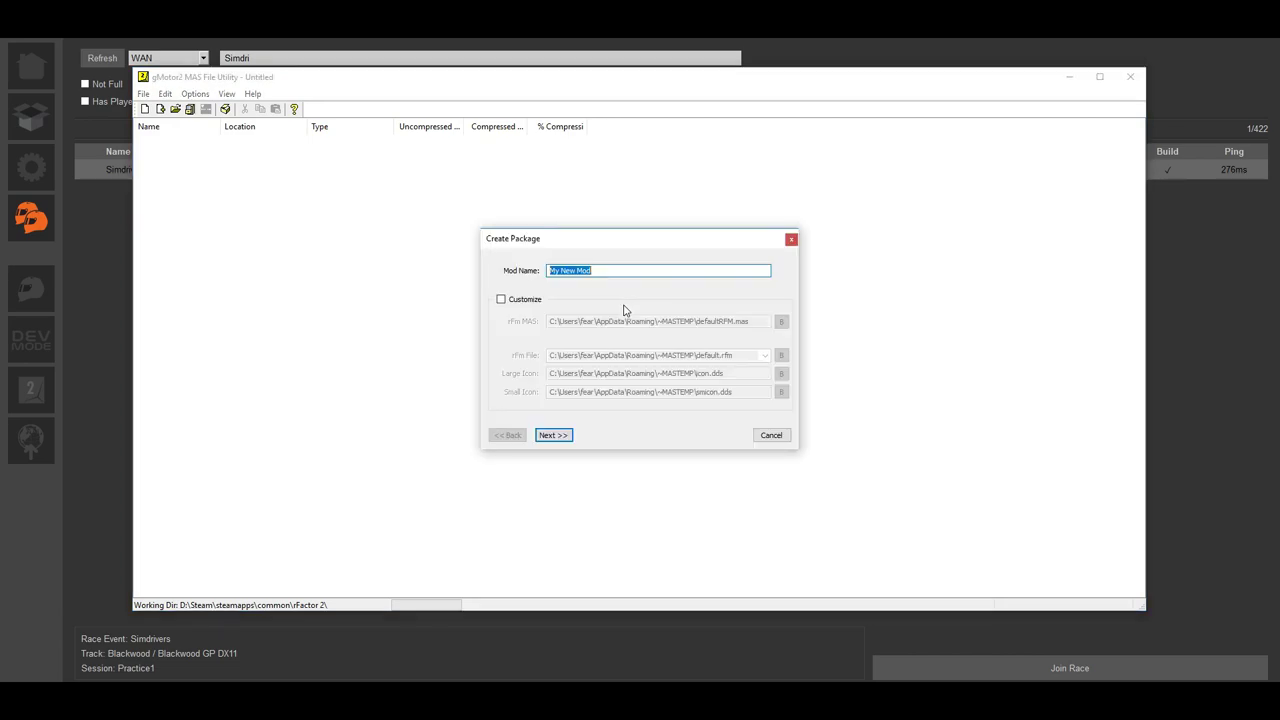
left_click(553, 435)
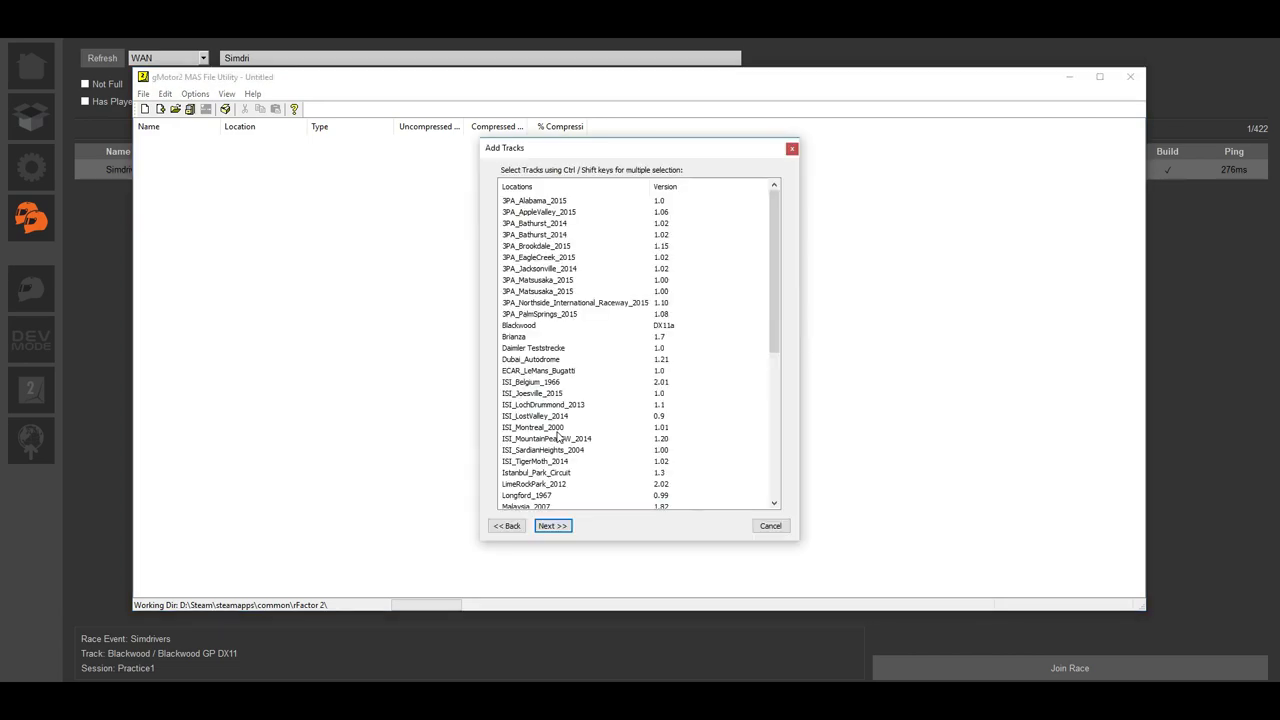
left_click(588, 281)
left_click(553, 526)
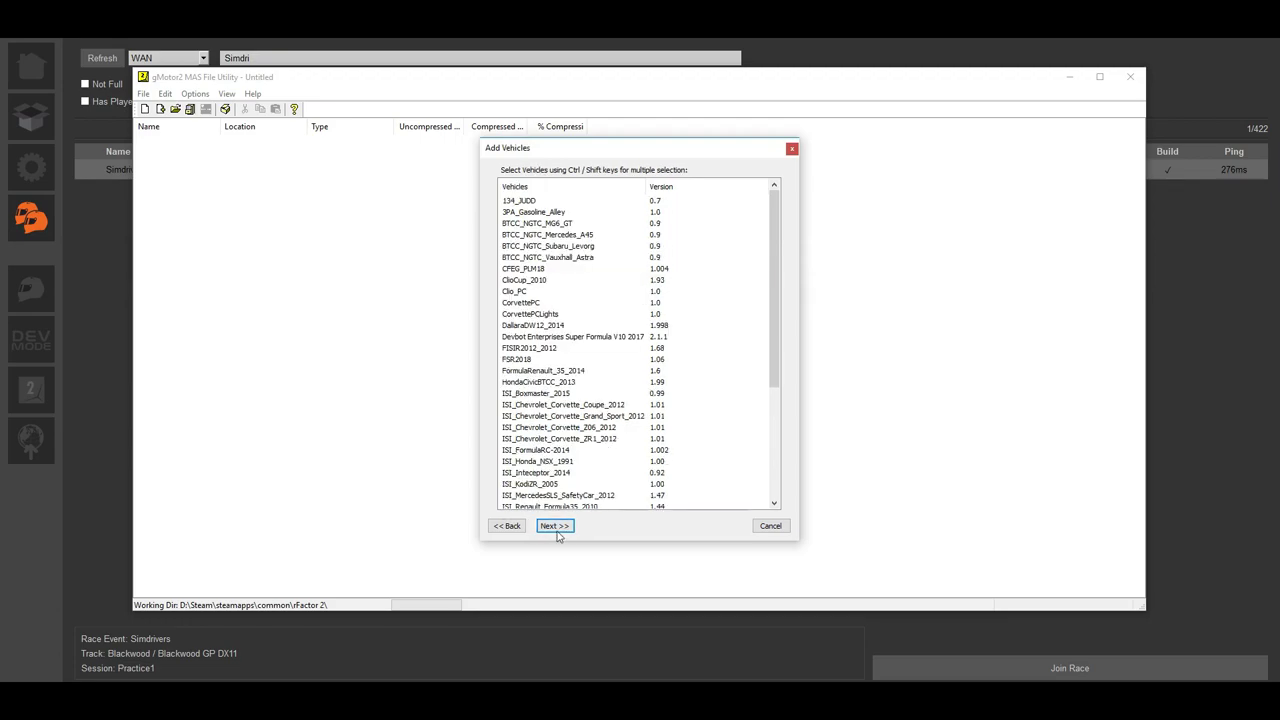
Step: Add the Devbot Enterprises Super Formula V10 2017 vehicle without other components, and close the package and the MAS Utility without packaging
left_click(568, 338)
left_click(555, 526)
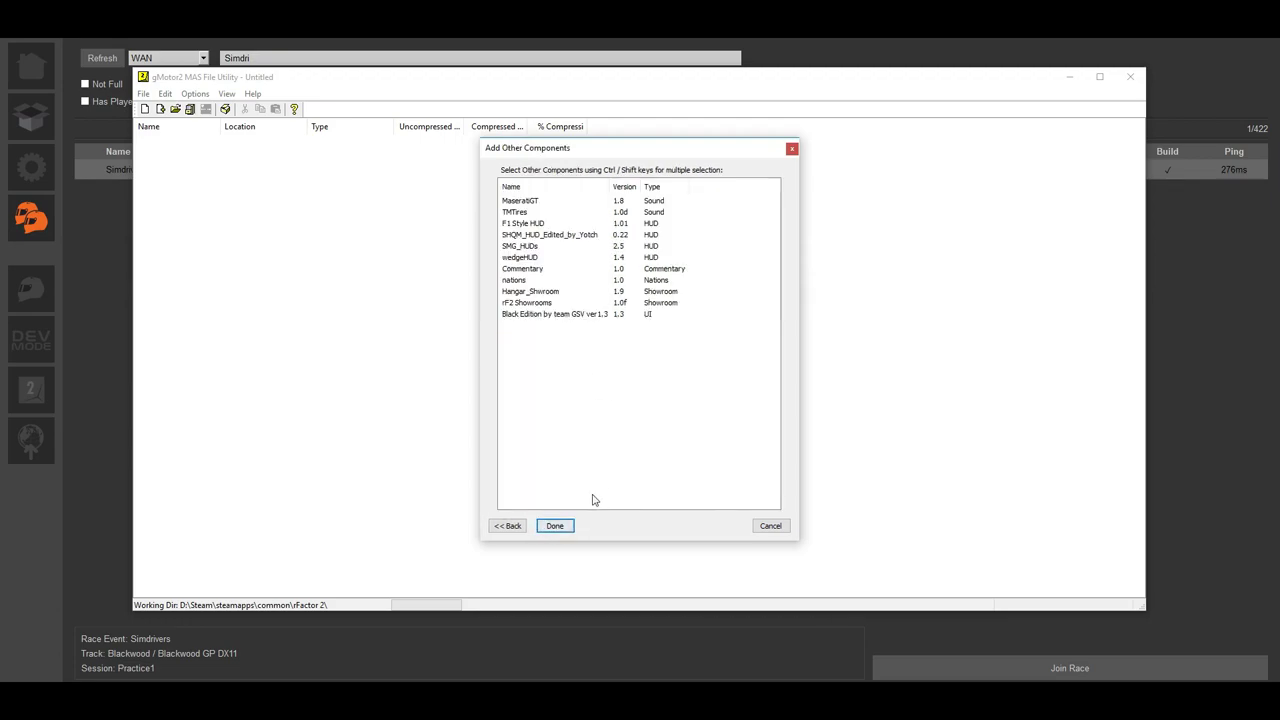
left_click(560, 532)
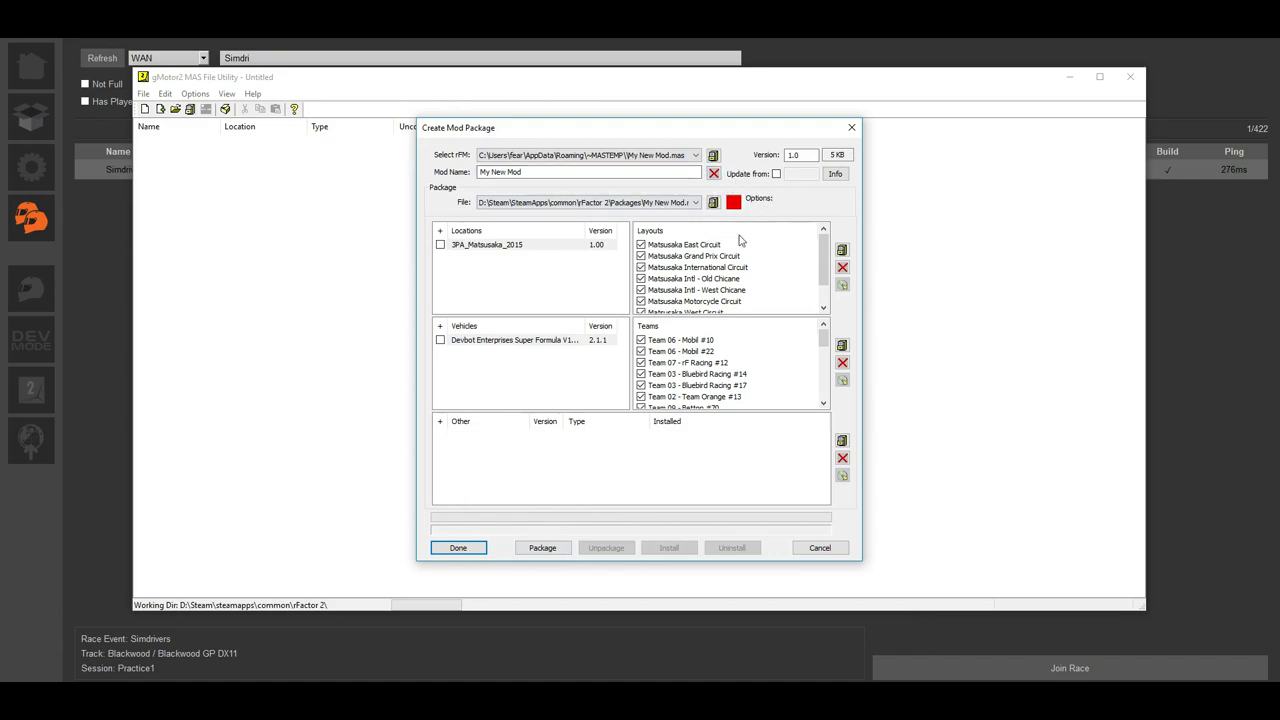
left_click(449, 548)
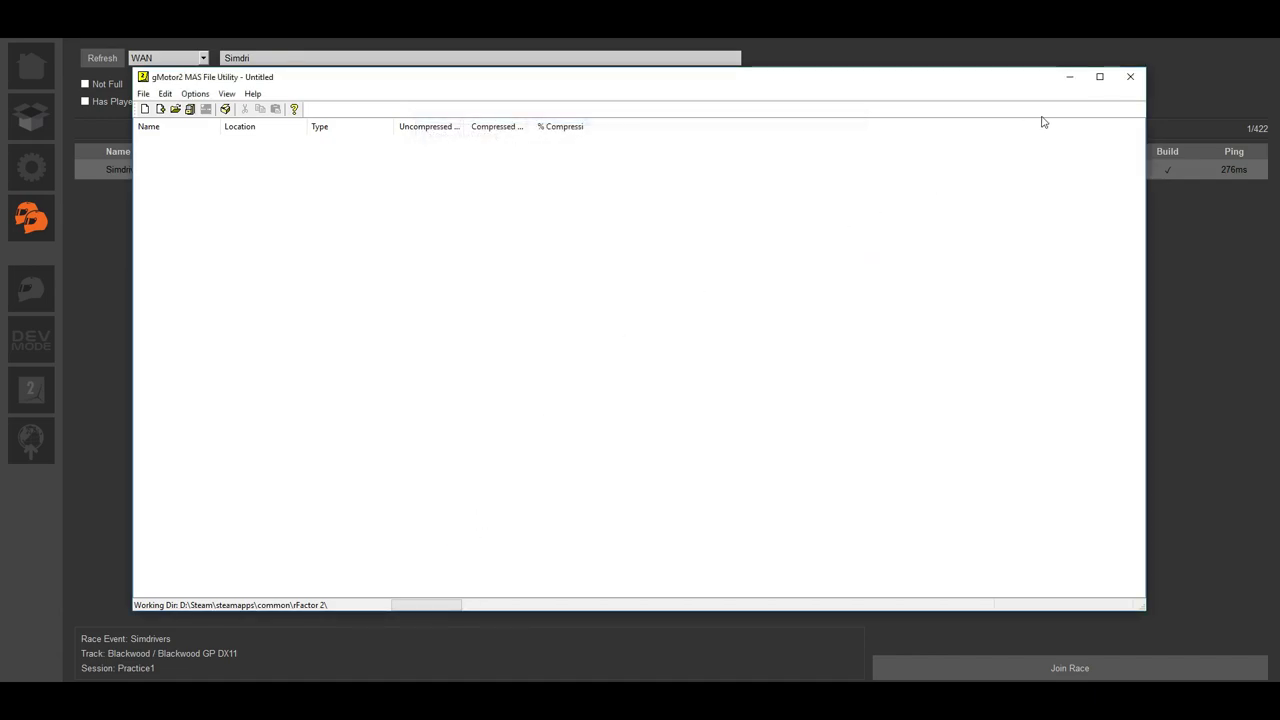
left_click(1130, 76)
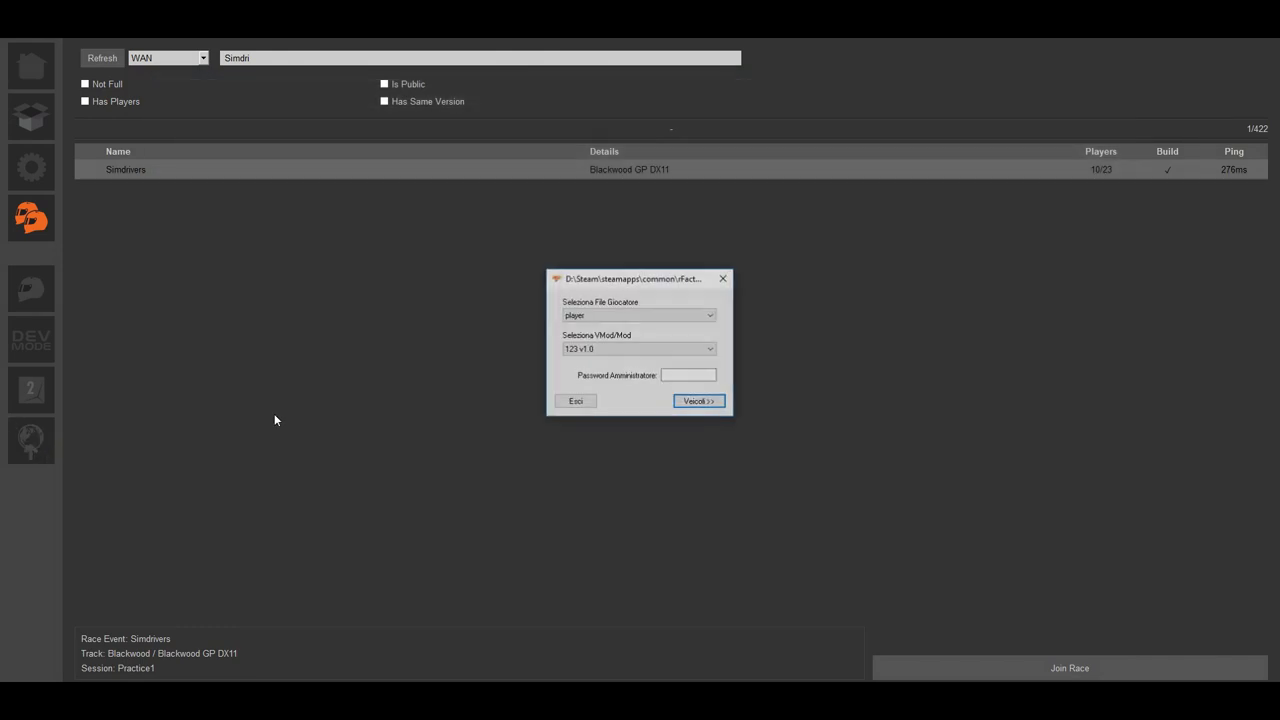
Step: Select the Simdrivers v1.0 mod in the dedicated server setup, view its vehicle filter, and close the setup
left_click(615, 350)
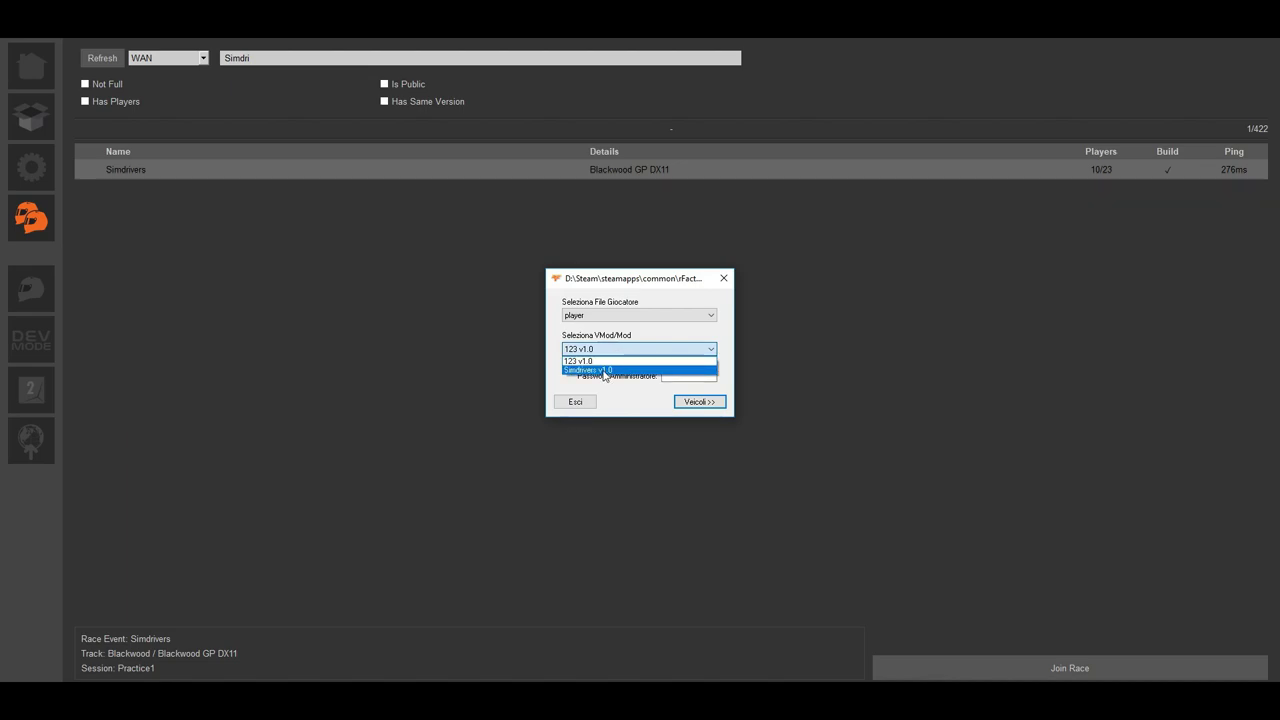
left_click(604, 370)
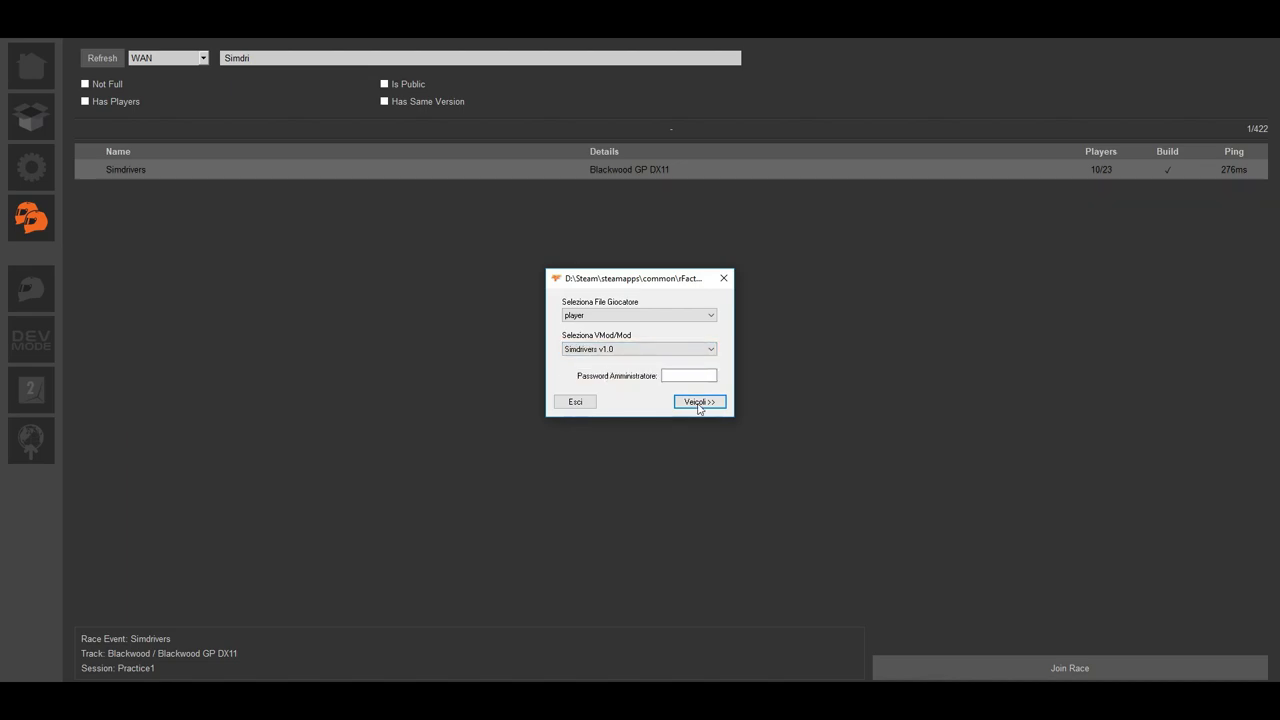
left_click(700, 402)
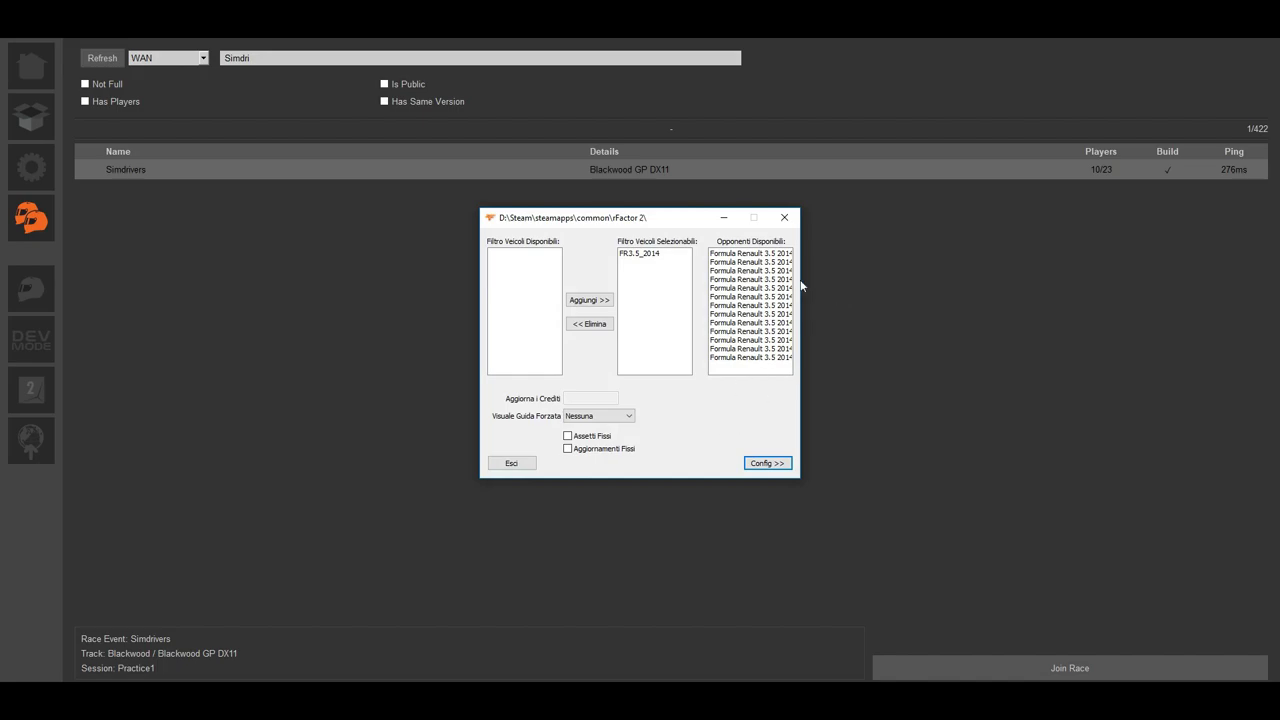
left_click(786, 218)
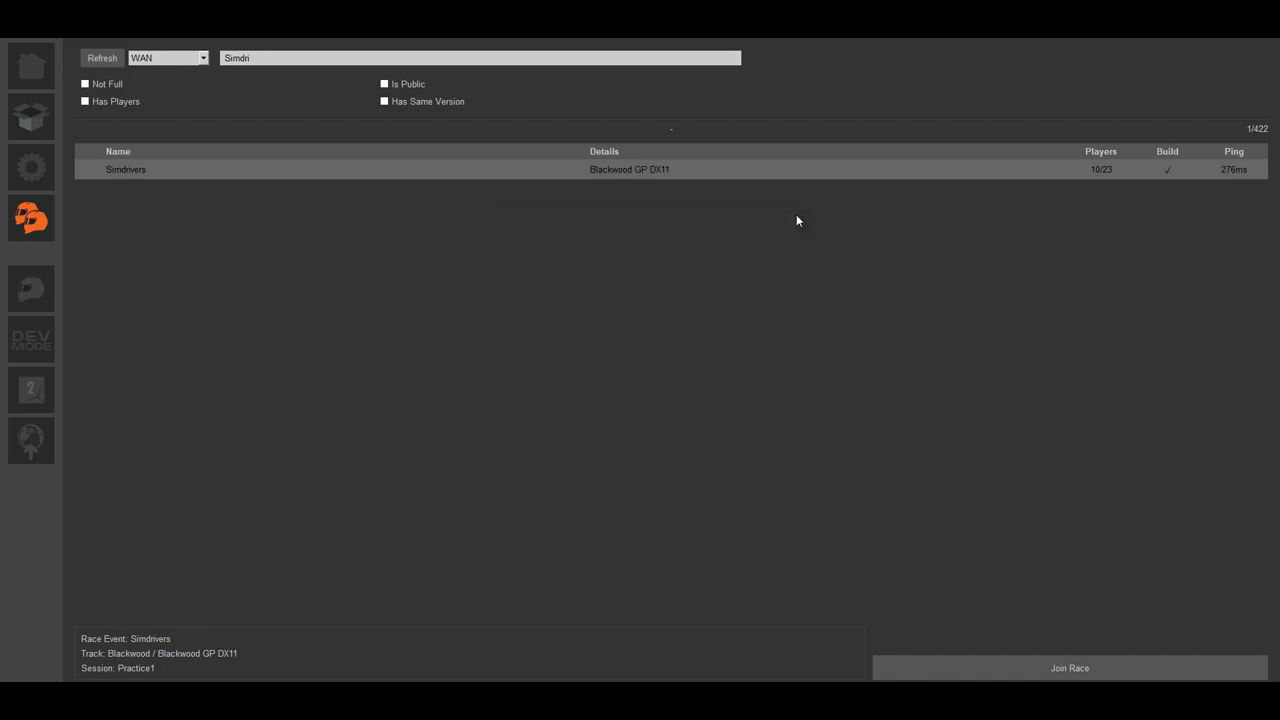